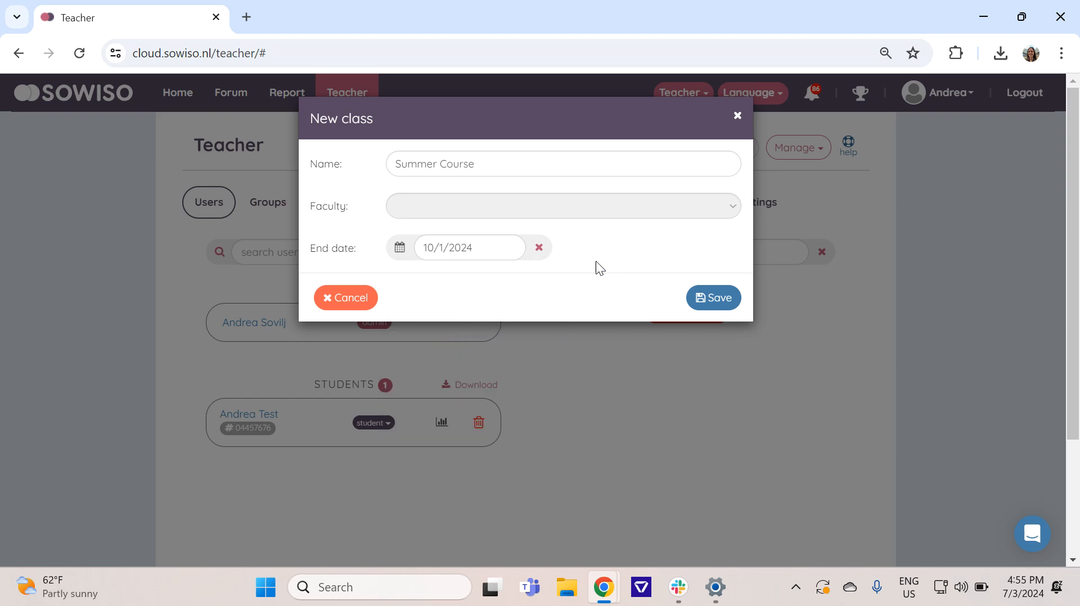
Step: Save the new class Summer Course with end date 10/1/2024 and check the search for adding users
click(714, 303)
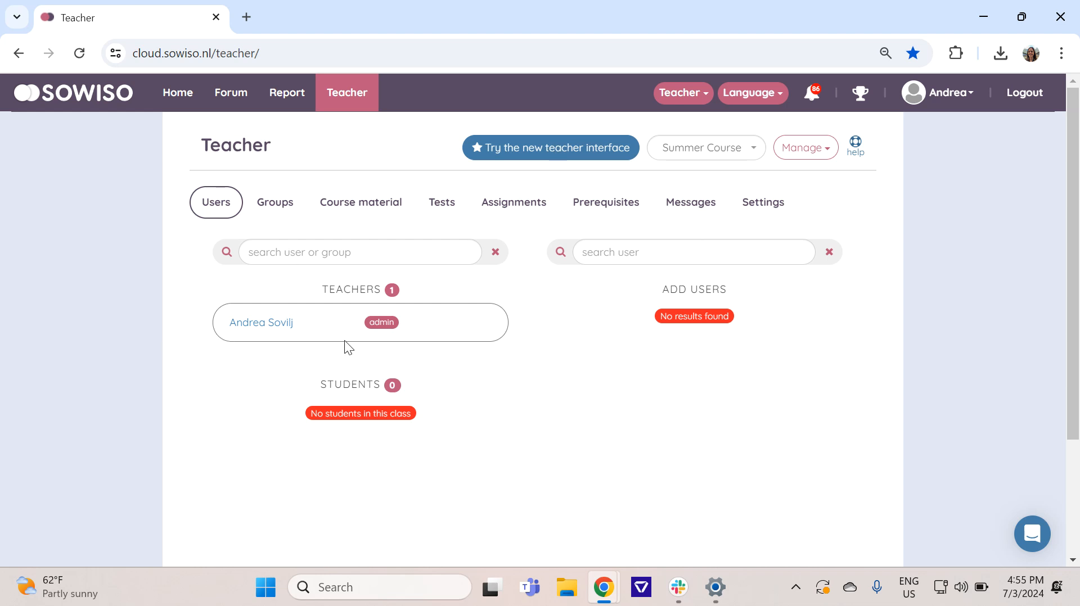
click(617, 256)
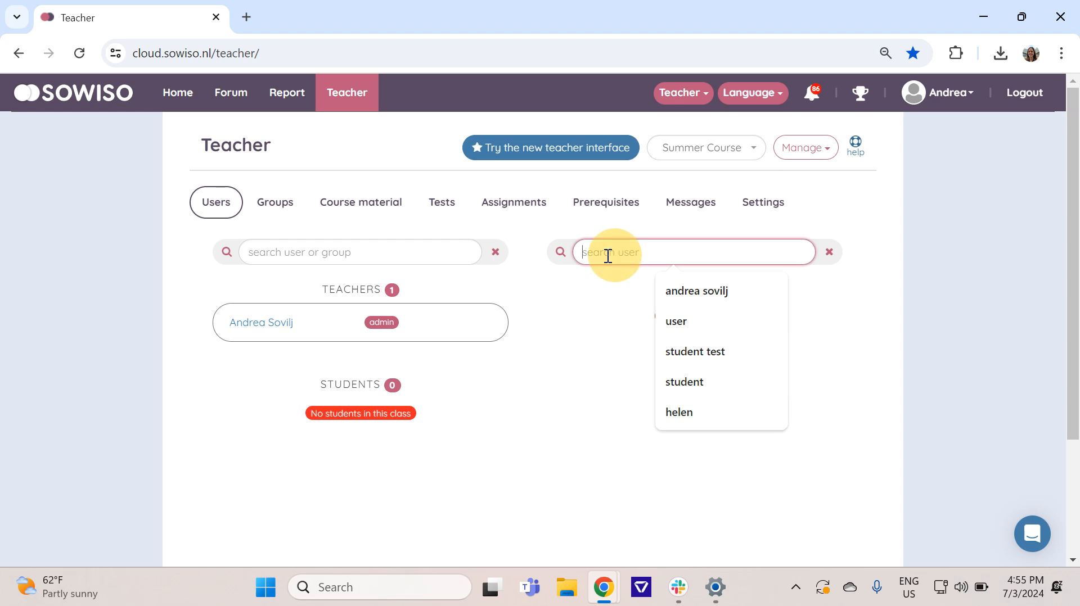
click(596, 275)
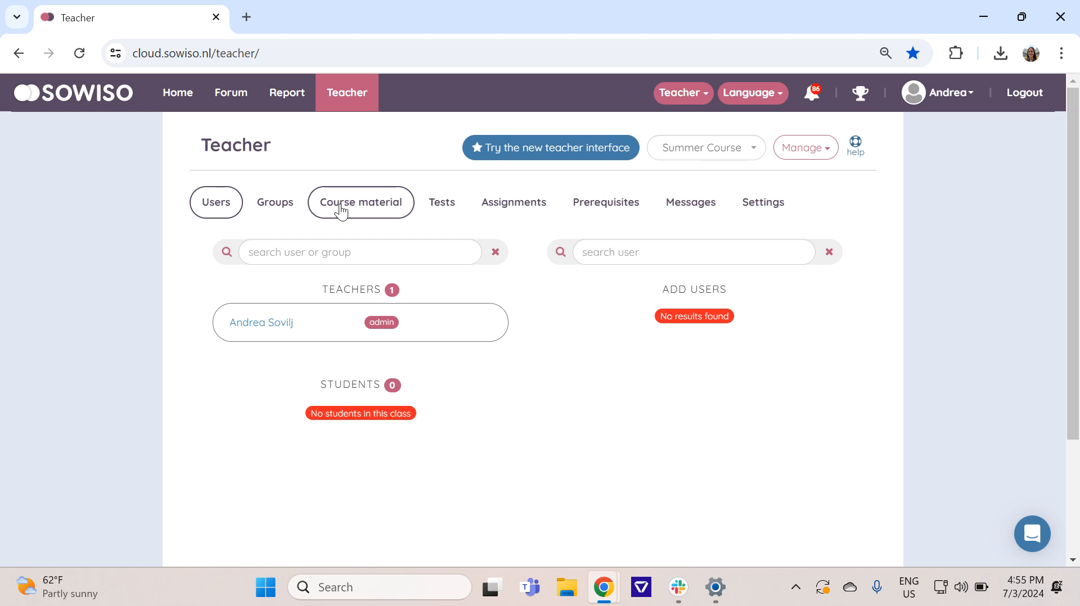
Step: Add all Basic Math chapters to the Summer Course class's course material
click(362, 208)
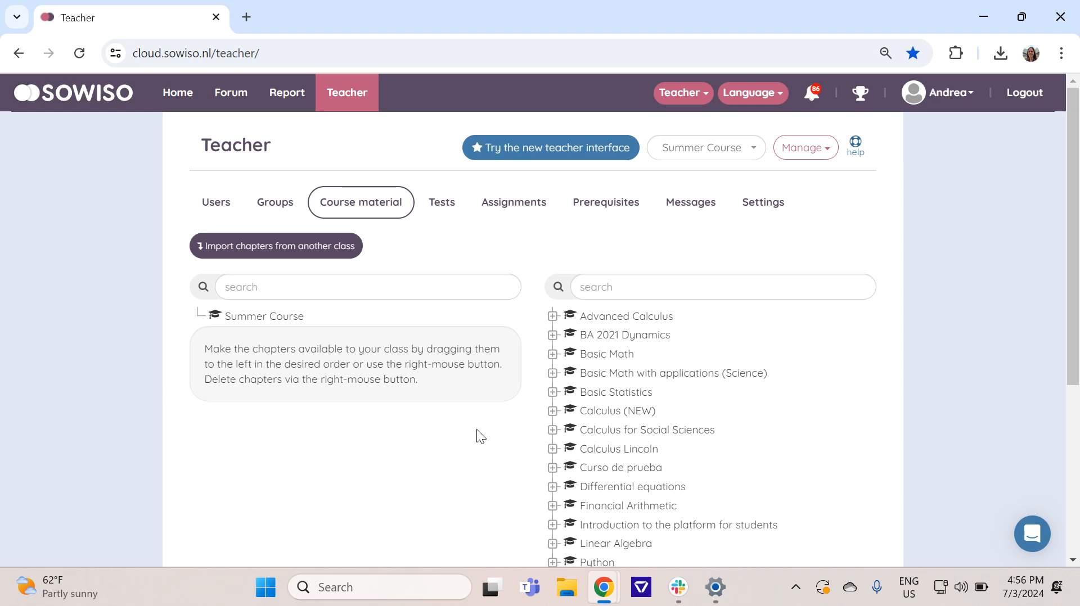
click(585, 356)
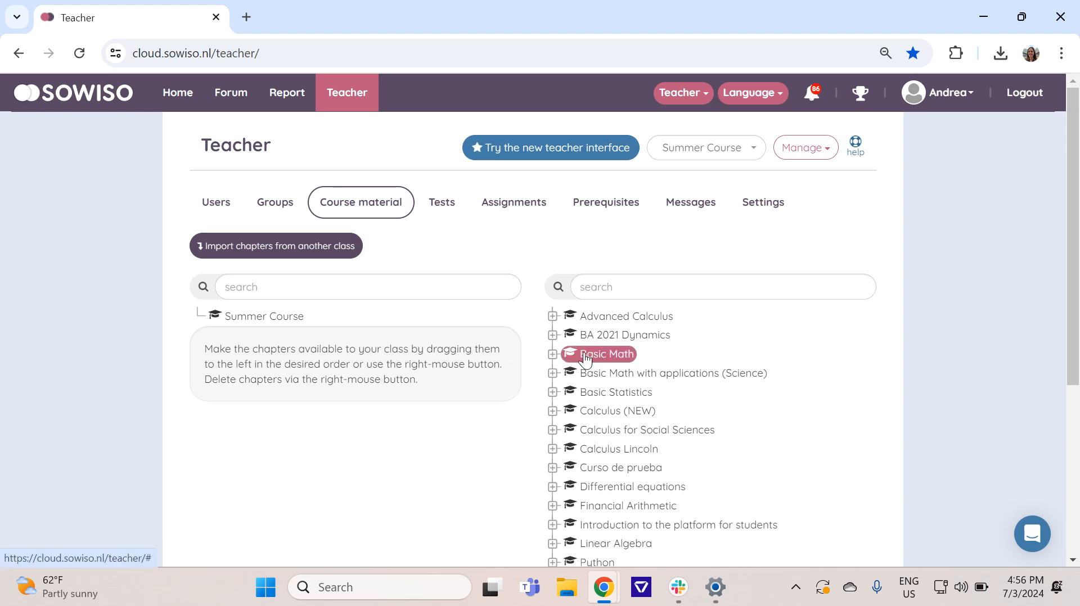
right_click(604, 363)
click(604, 385)
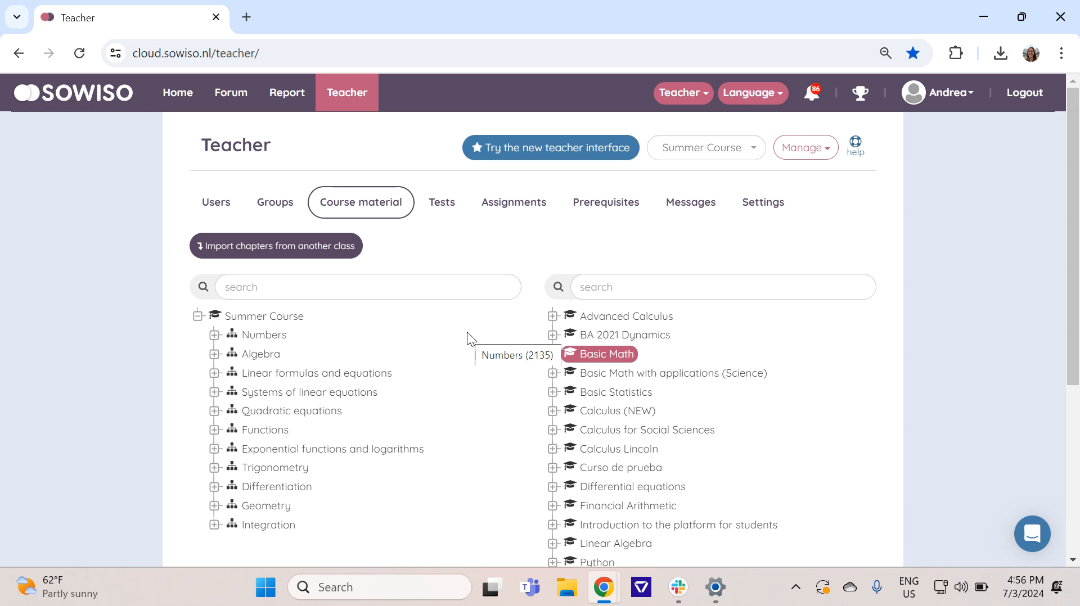
click(256, 317)
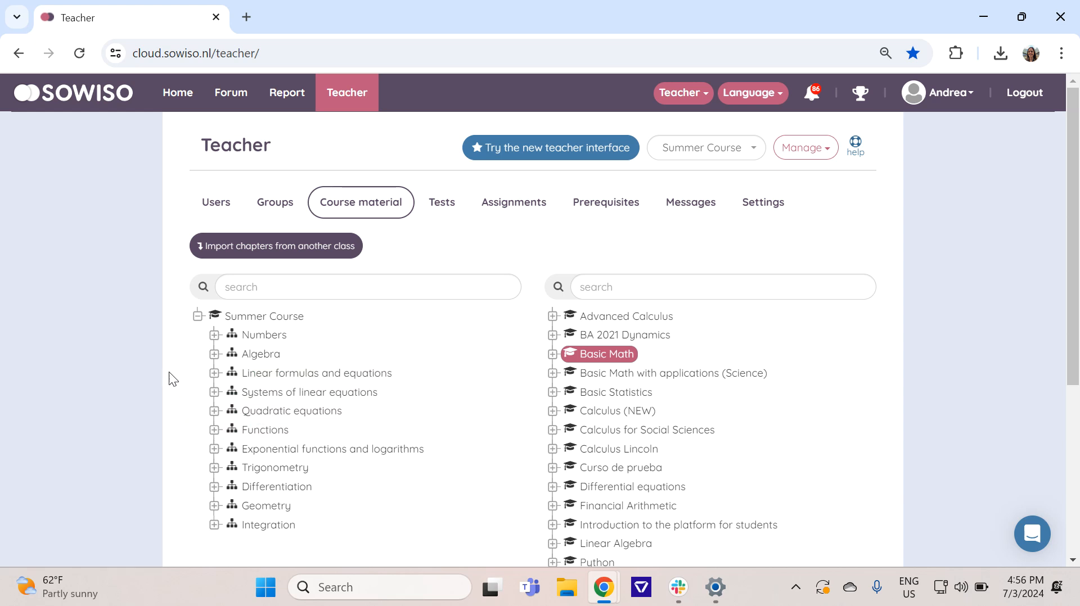
Step: Review the Summer Course chapter list on the home page in both the teacher and student roles, ending in the teacher role
click(176, 95)
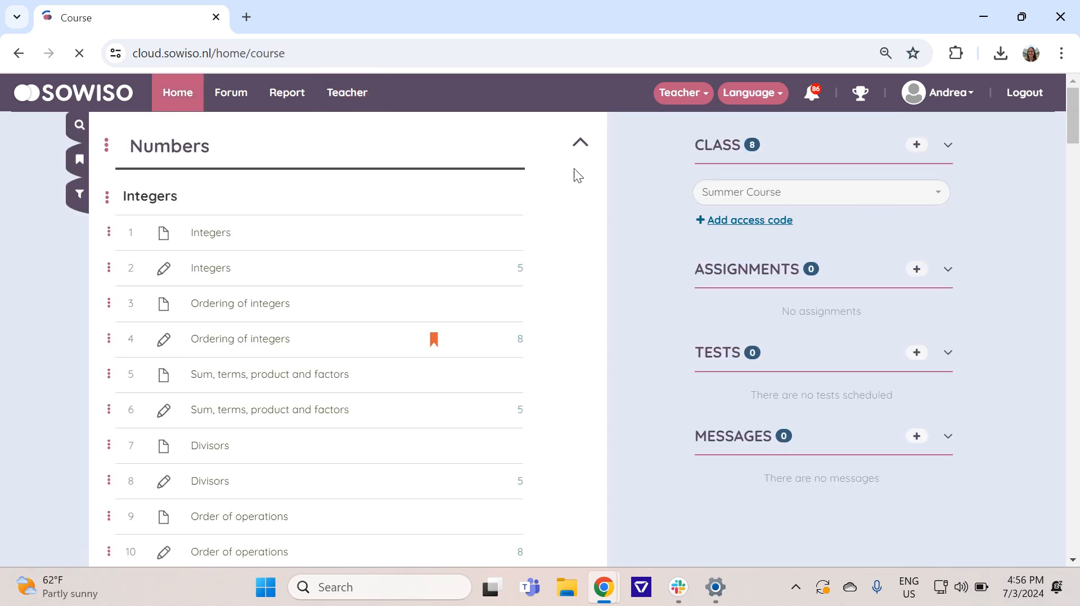
click(579, 144)
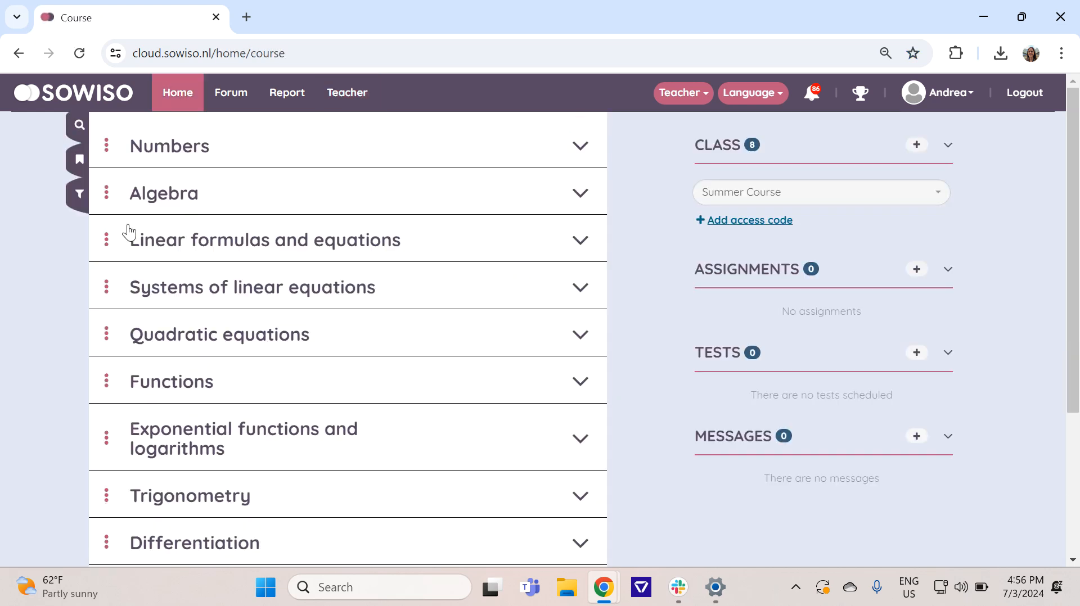
click(690, 107)
click(674, 158)
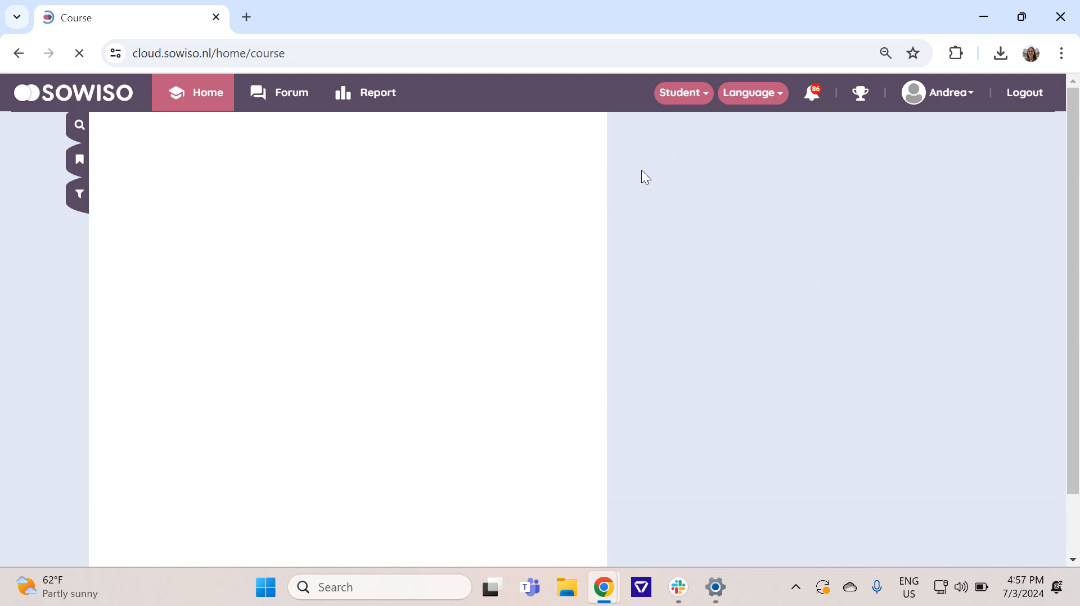
click(578, 147)
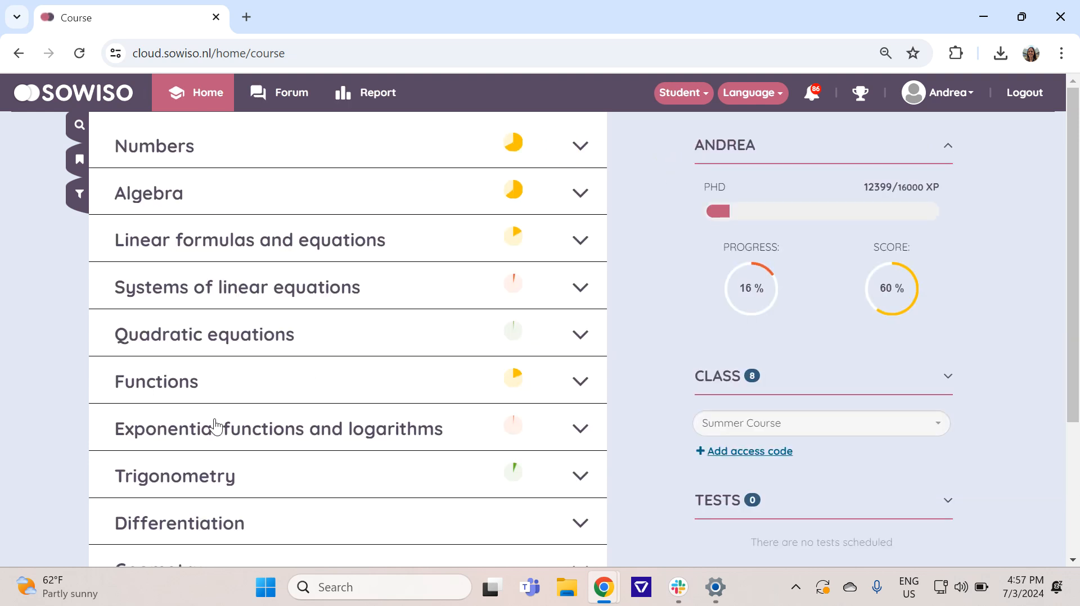
scroll(215, 426, down, 2)
scroll(350, 362, up, 2)
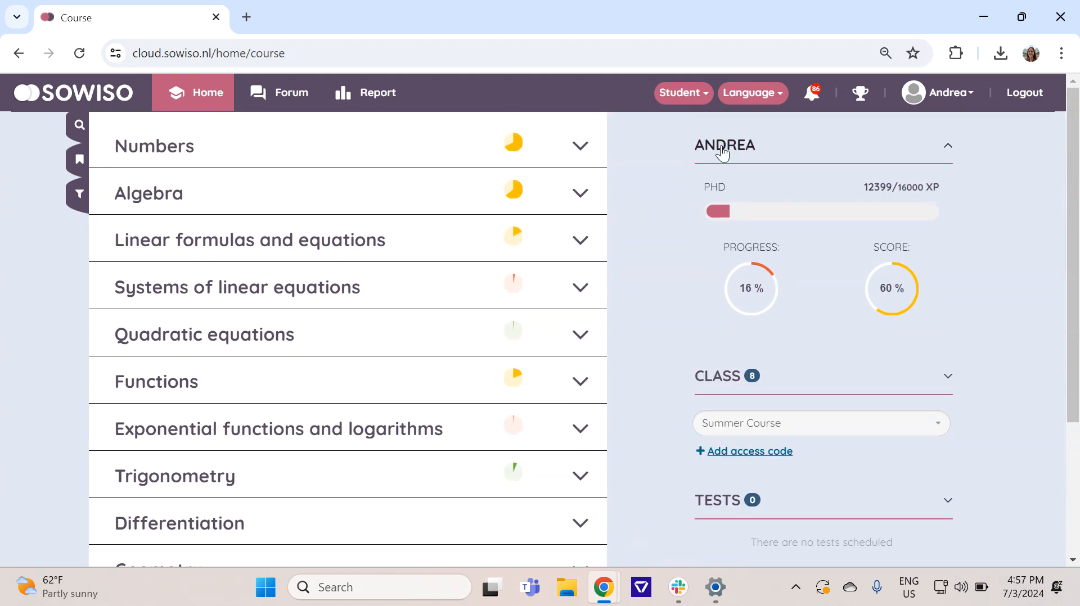
click(683, 93)
click(676, 180)
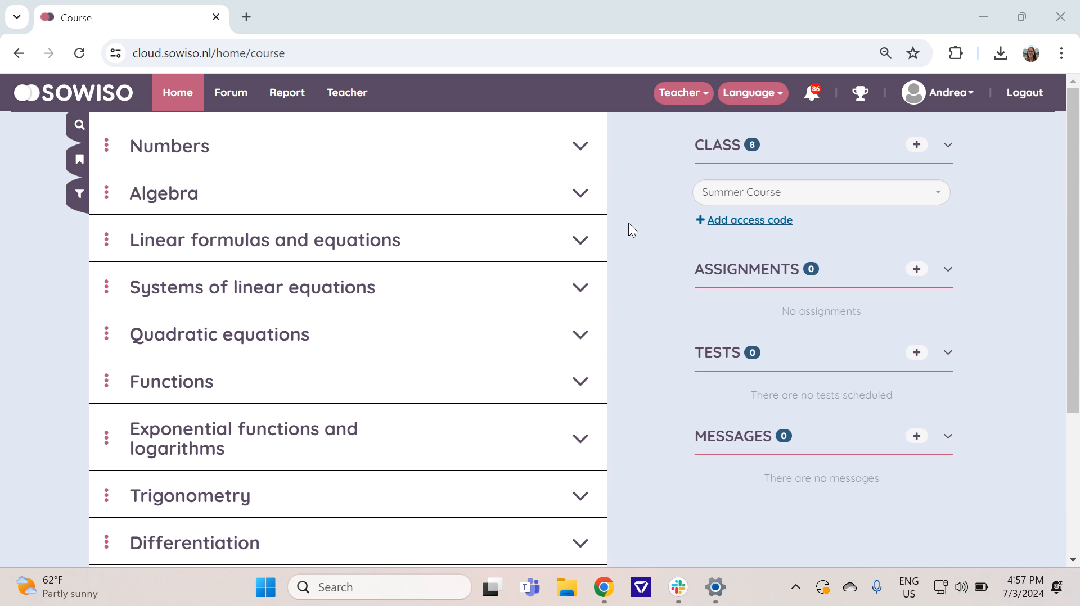
Step: Start a new test for the class with Course material as its source and go to its exercise selection
click(339, 102)
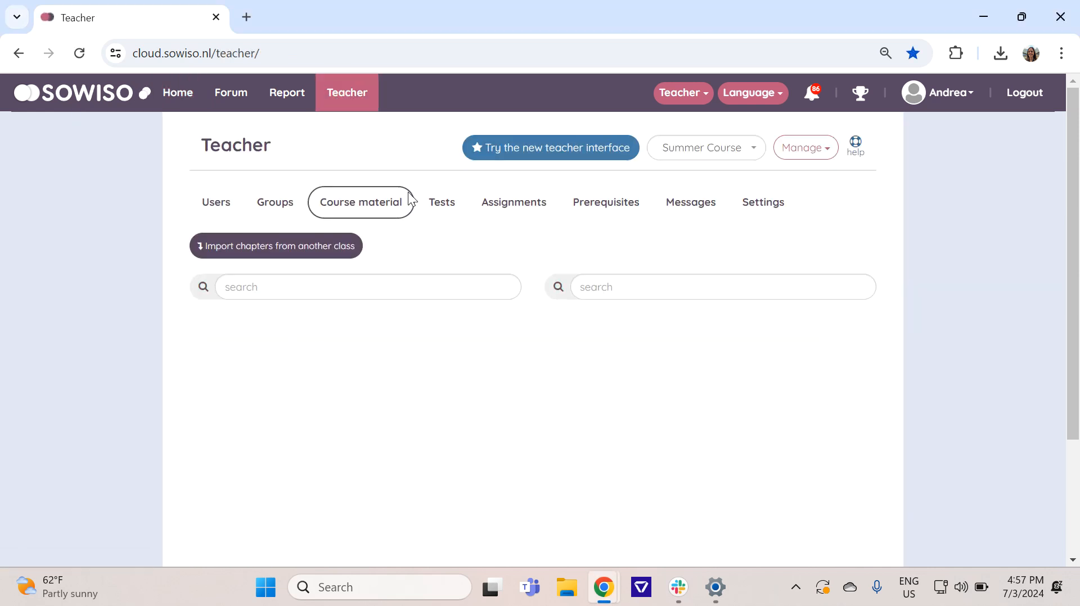
click(446, 208)
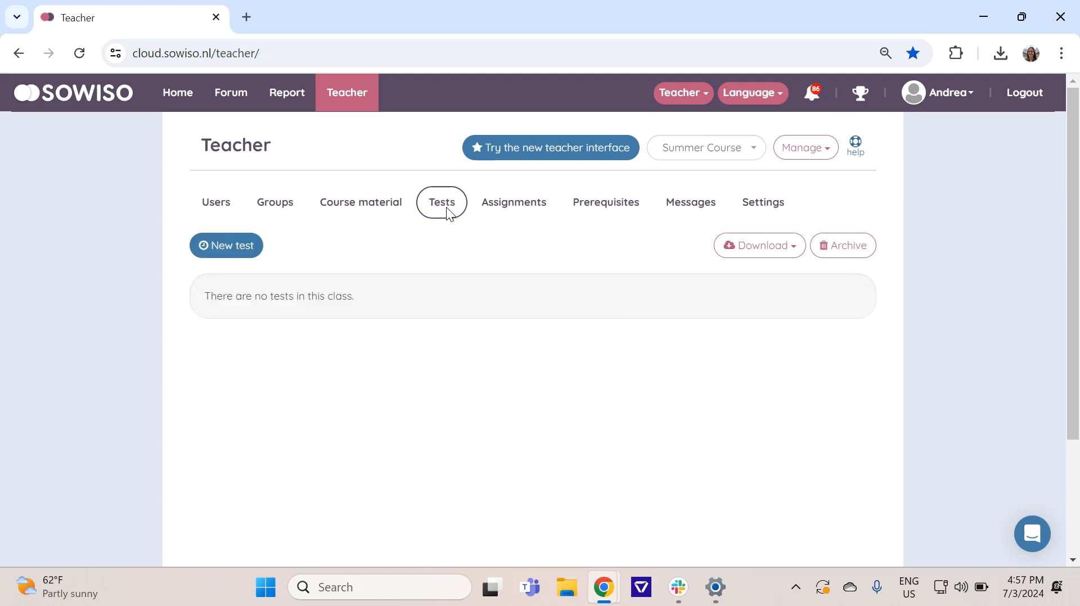
click(228, 253)
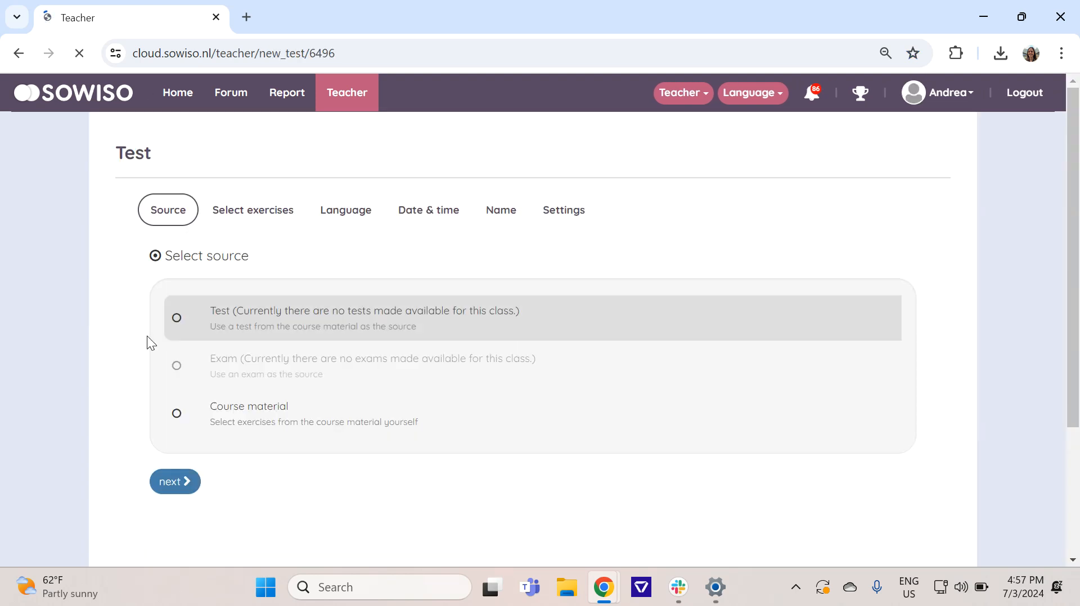
click(180, 422)
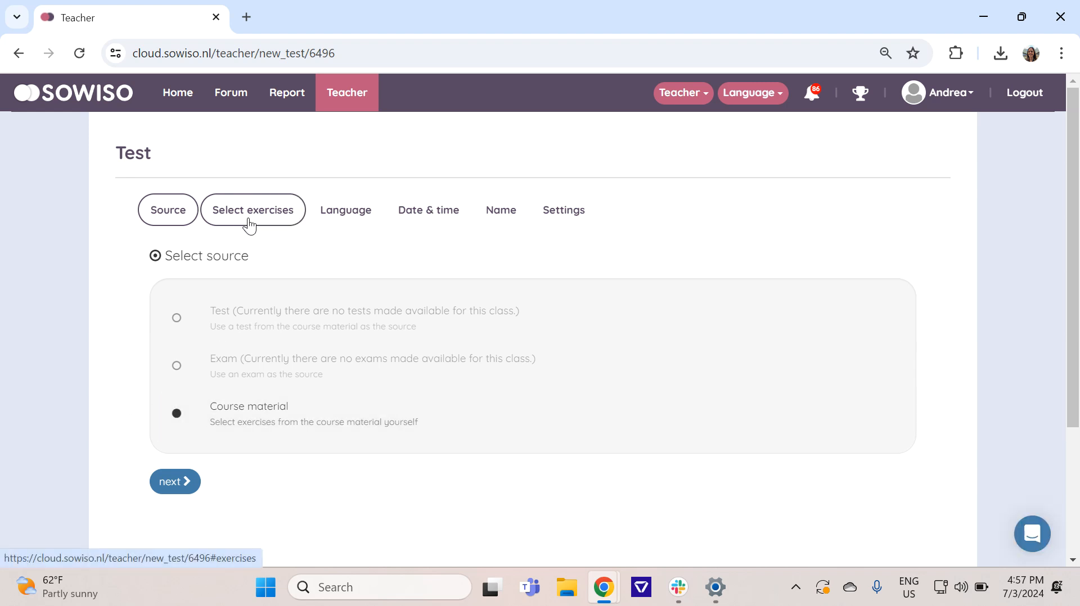
click(251, 224)
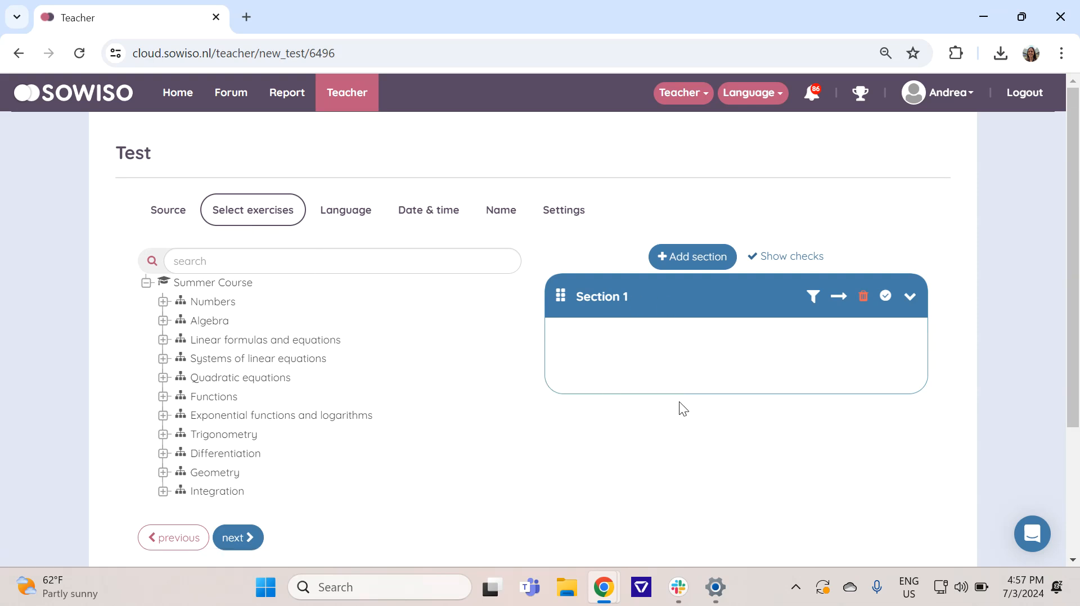
Step: Add three more sections to the test
click(695, 261)
click(694, 257)
click(695, 258)
scroll(625, 308, down, 1)
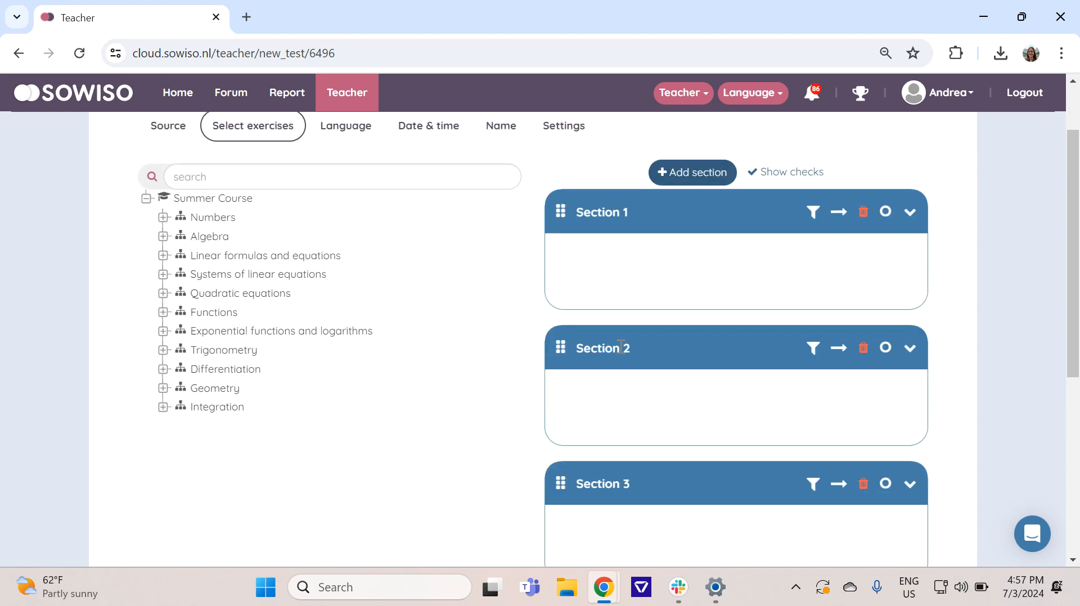
scroll(441, 330, up, 1)
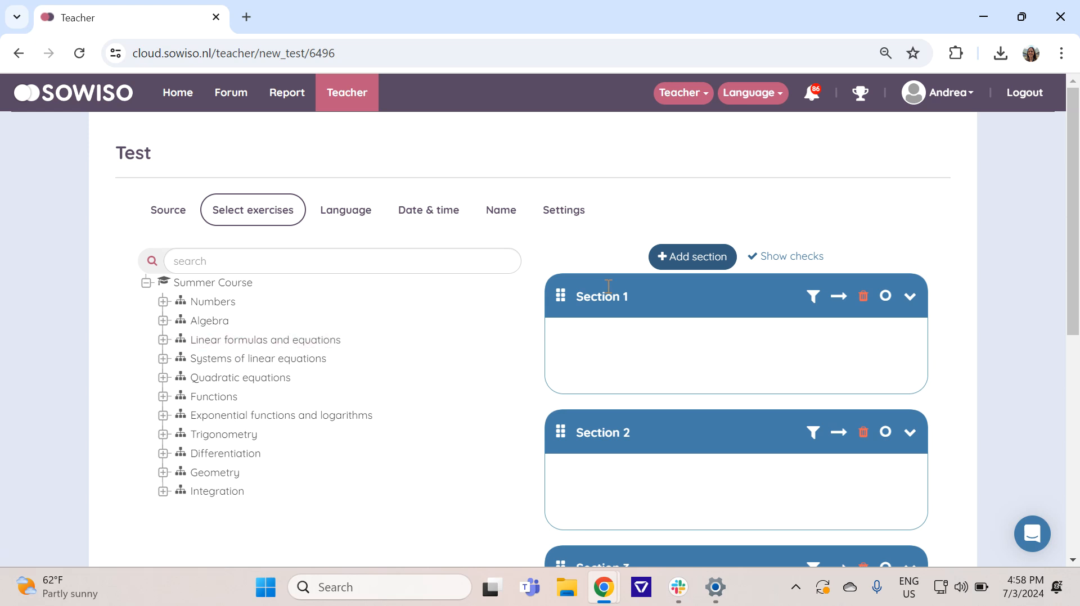
scroll(591, 378, down, 1)
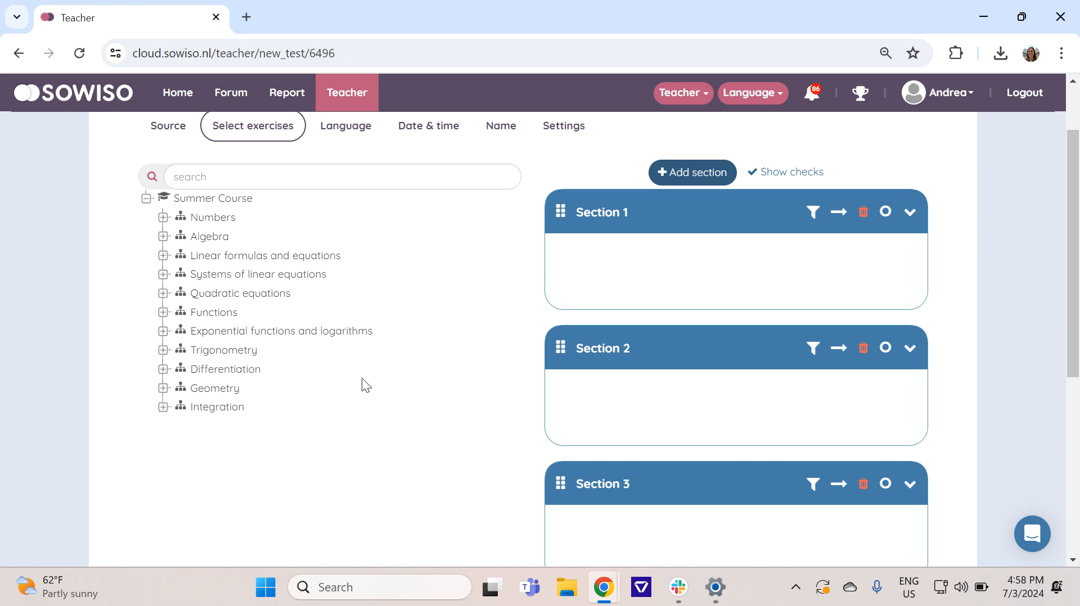
Step: Make the first test section active and rename it Numbers
click(886, 214)
click(632, 213)
drag(633, 213, 578, 212)
text(Numbers)
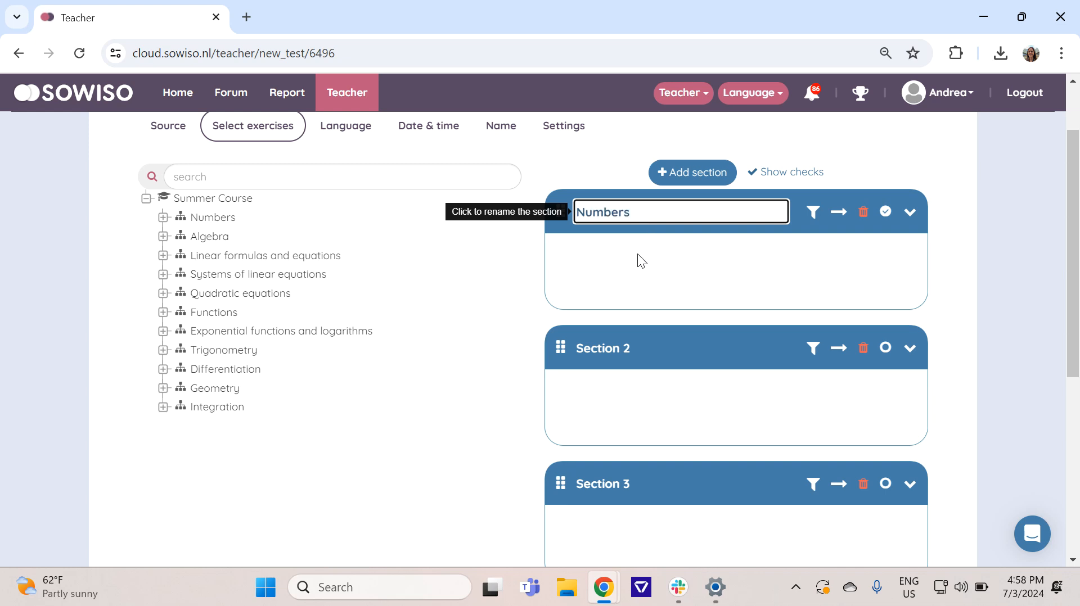
click(638, 254)
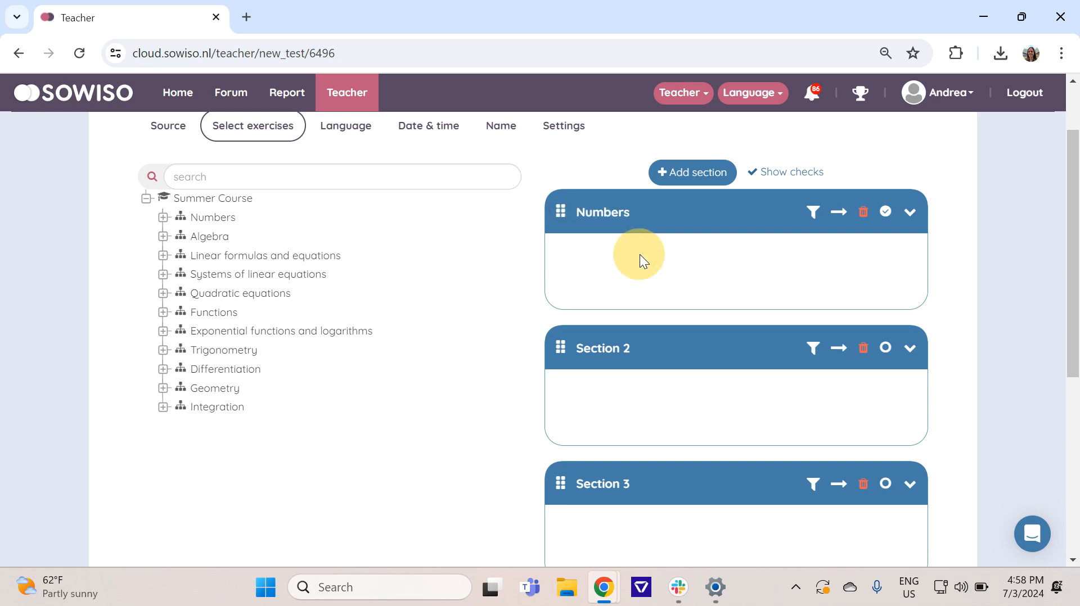
Step: Add all exercises of Fractions, decimals, percentages, and ratios from the Numbers chapter's Ratios topic to the Numbers section
click(163, 217)
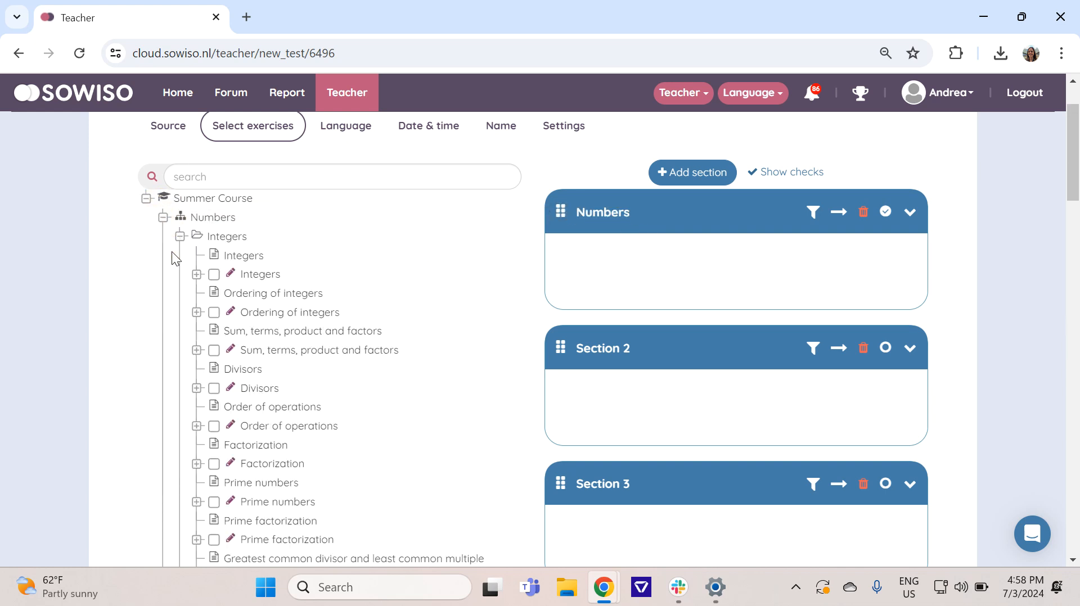
scroll(299, 294, down, 5)
scroll(299, 303, down, 3)
scroll(290, 306, up, 3)
scroll(211, 313, down, 15)
scroll(205, 269, up, 1)
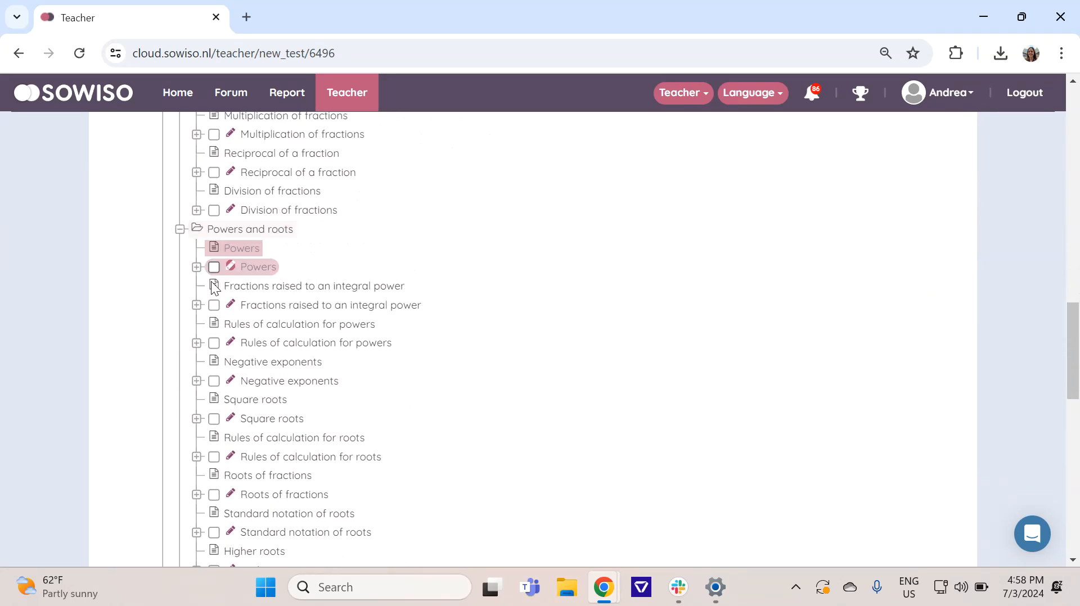
scroll(225, 304, down, 8)
scroll(252, 337, down, 3)
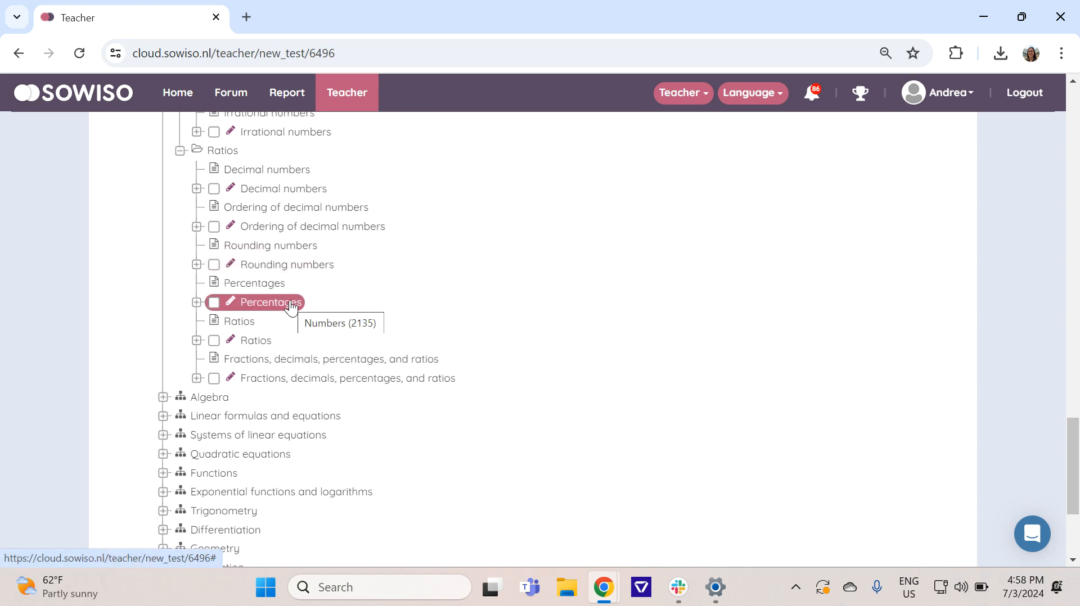
click(198, 379)
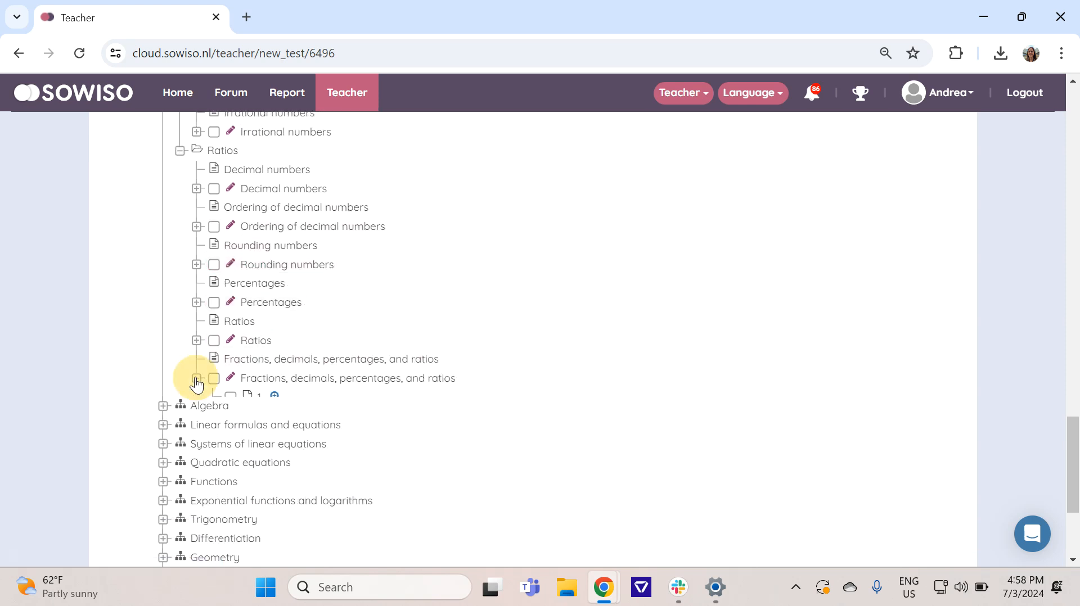
click(216, 382)
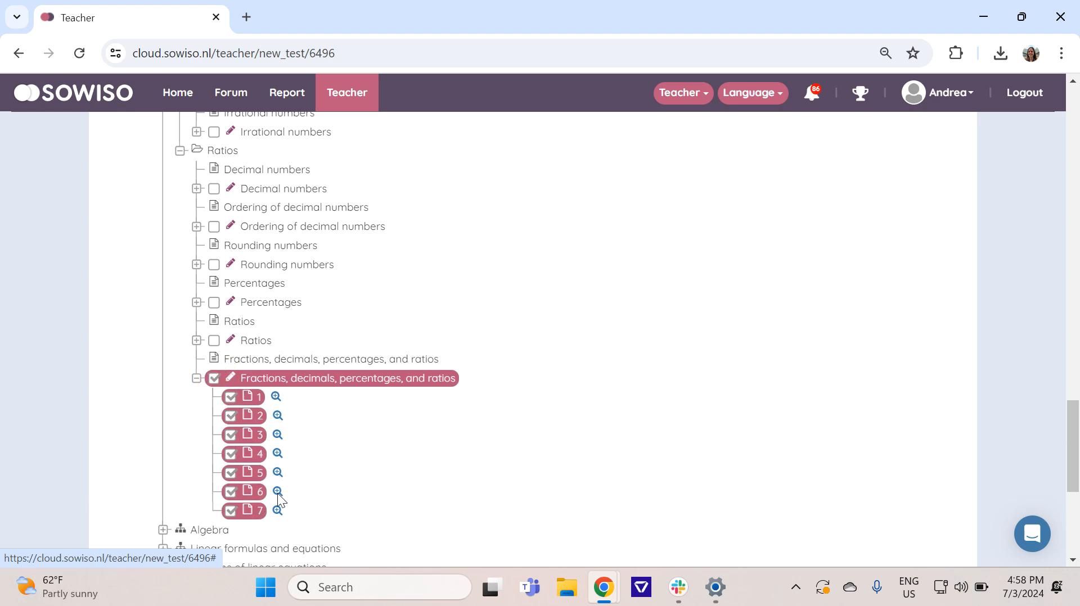
scroll(734, 368, up, 20)
scroll(816, 337, down, 2)
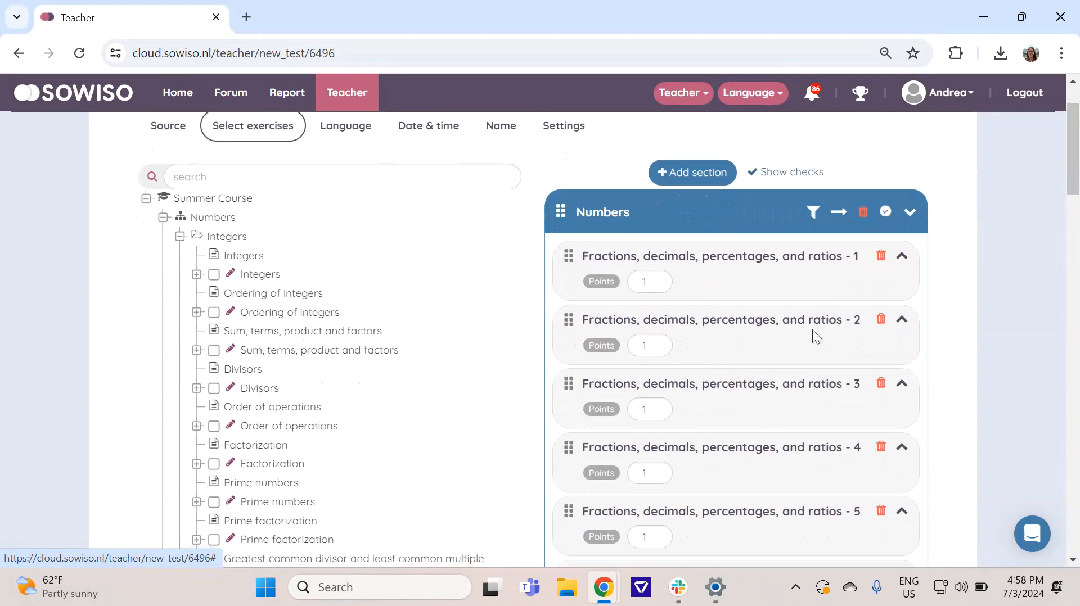
Step: Set the Numbers section's exercise filter to 2
click(820, 214)
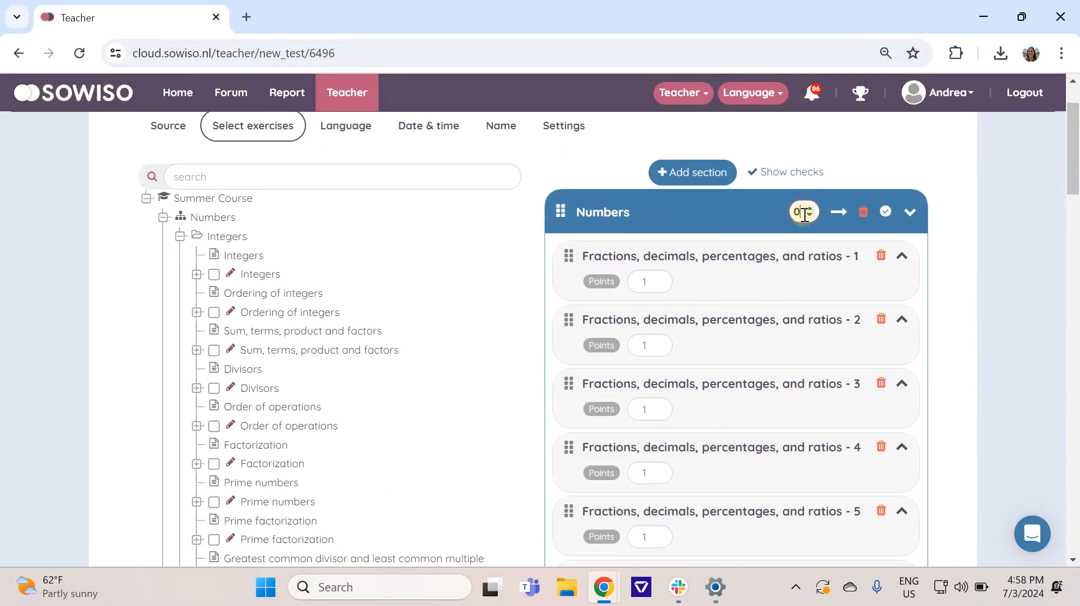
key(BackSpace)
scroll(934, 273, down, 10)
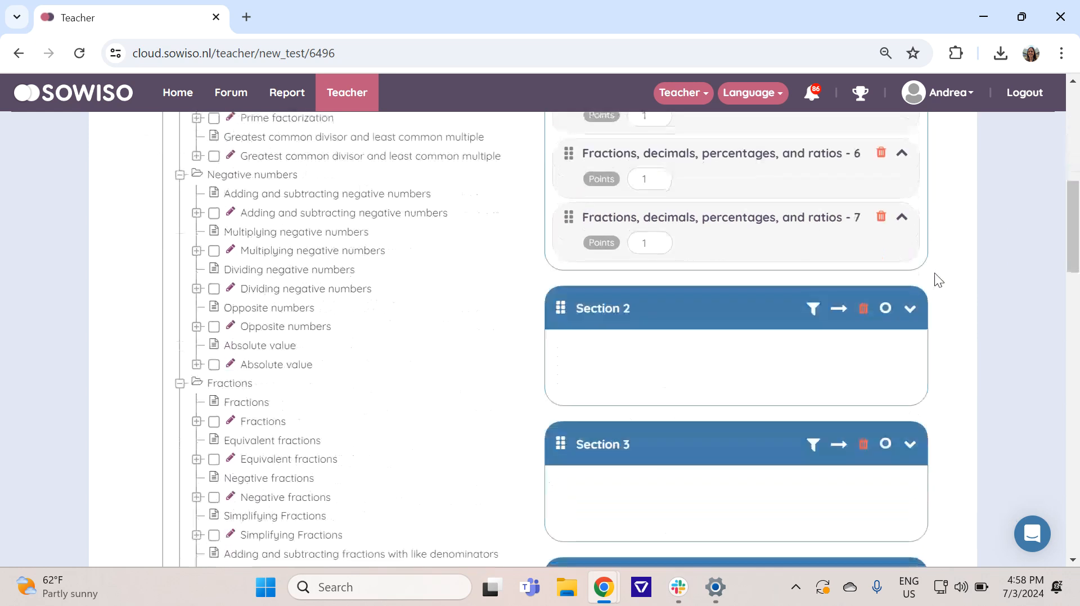
Step: Make the second test section active and rename it Algebra, collapsing the Numbers chapter in the exercise tree
click(884, 227)
scroll(237, 271, up, 12)
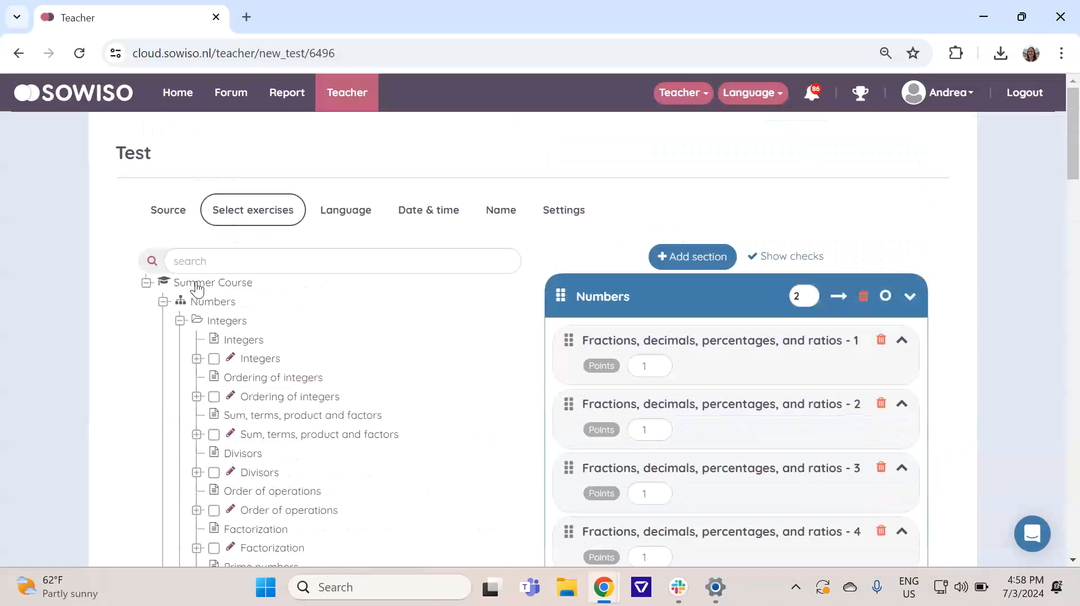
click(180, 321)
click(164, 303)
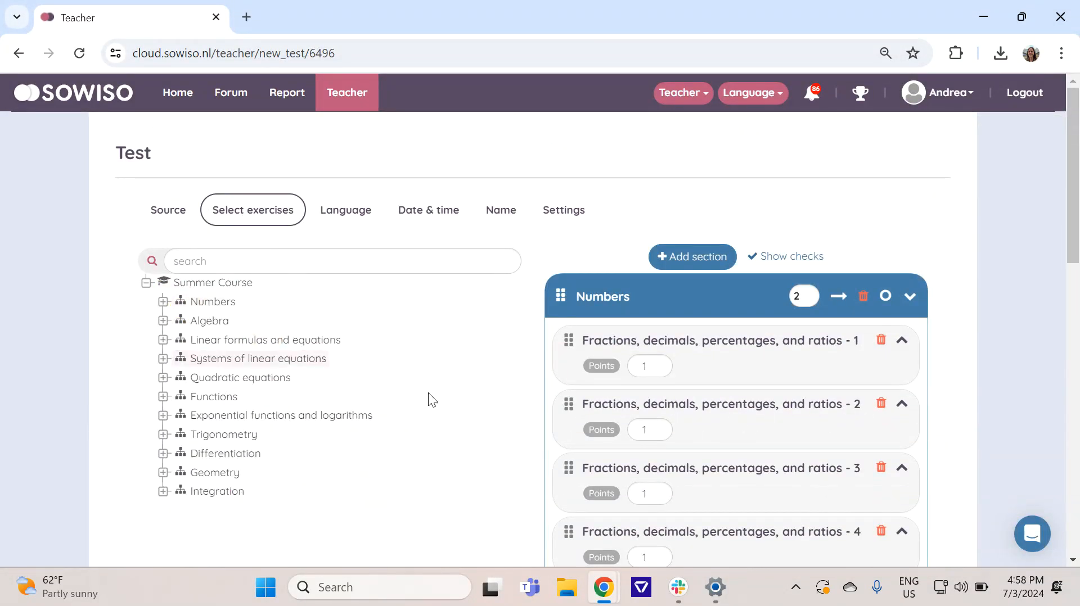
scroll(466, 402, down, 8)
scroll(690, 428, up, 2)
click(633, 477)
drag(633, 477, 544, 465)
text(Algebra)
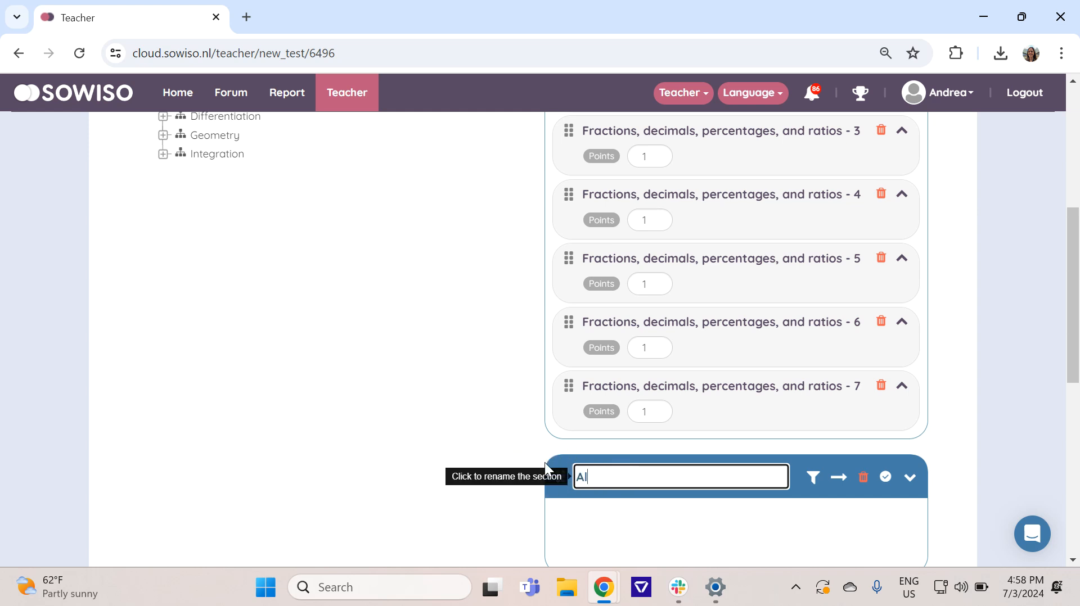
click(865, 516)
Step: Add all exercises of Variables from the Algebra chapter's Variables topic to the Algebra section and preview the first two
scroll(261, 342, up, 6)
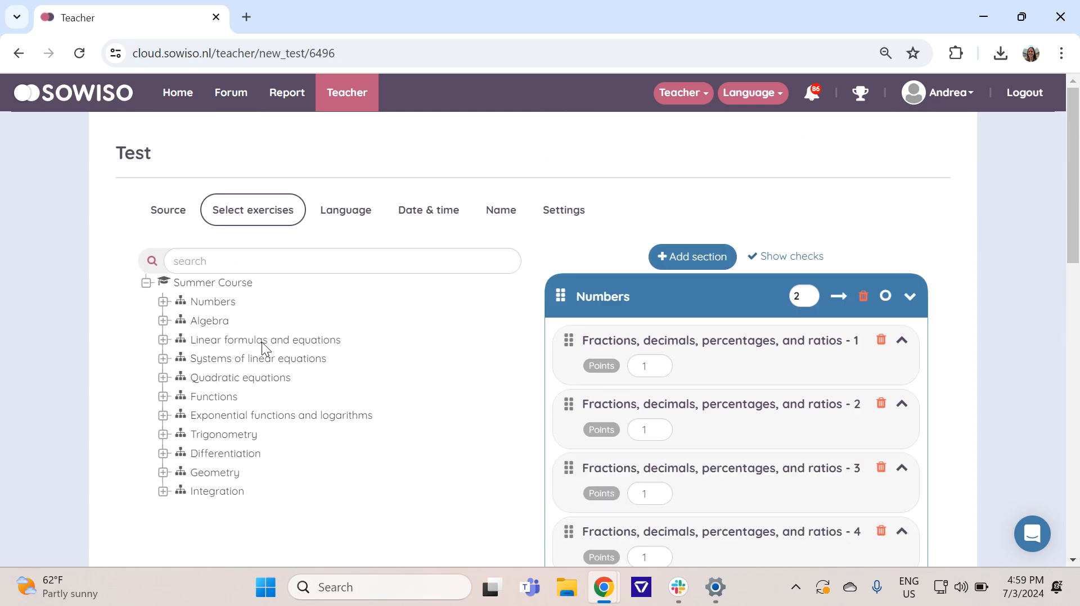
click(163, 321)
scroll(198, 351, down, 2)
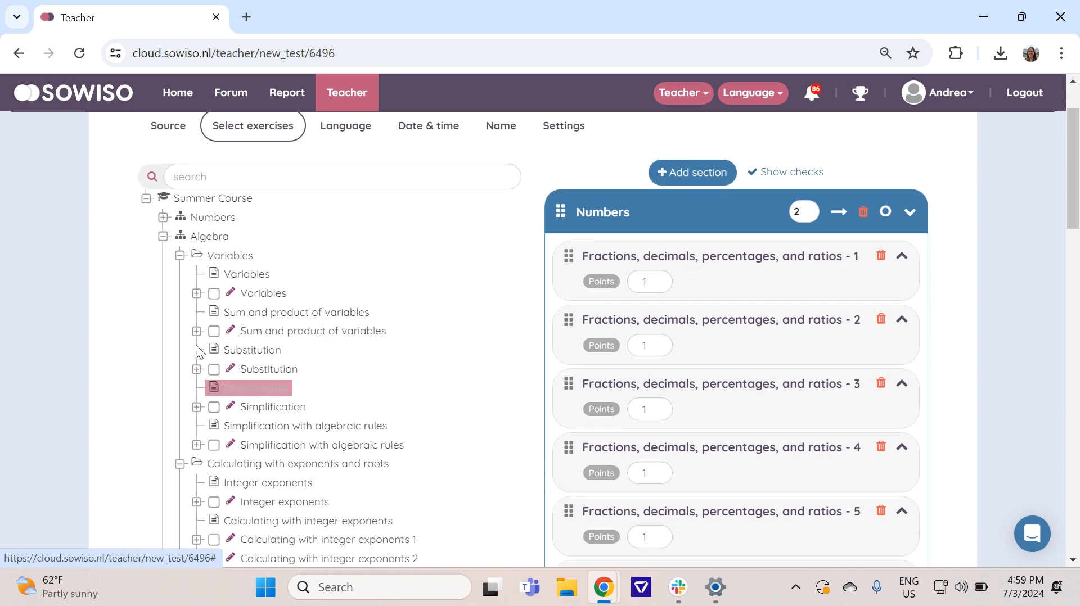
click(197, 294)
click(213, 294)
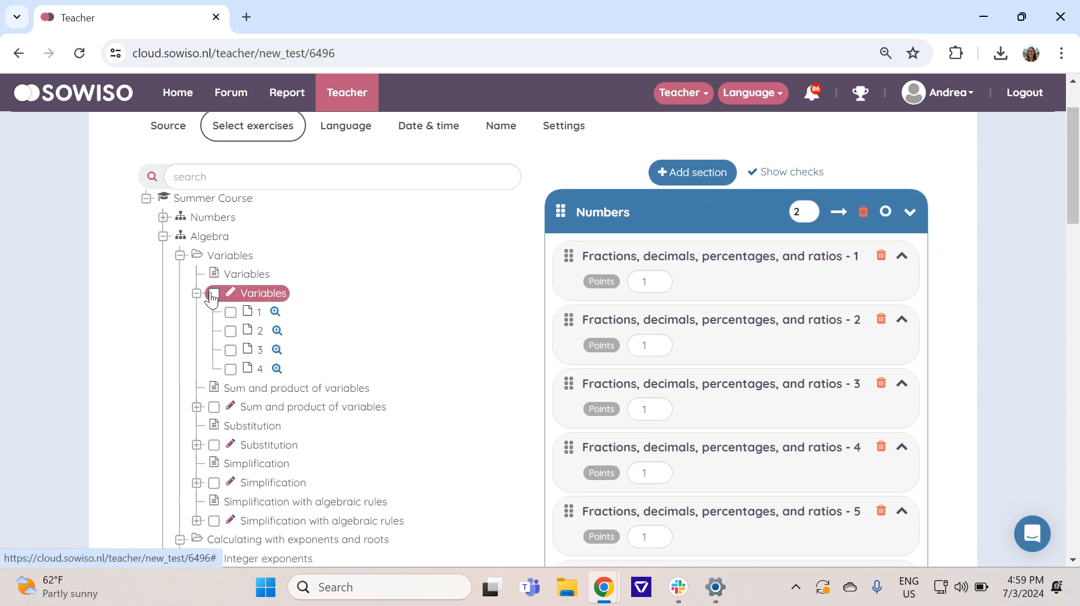
click(276, 311)
click(278, 332)
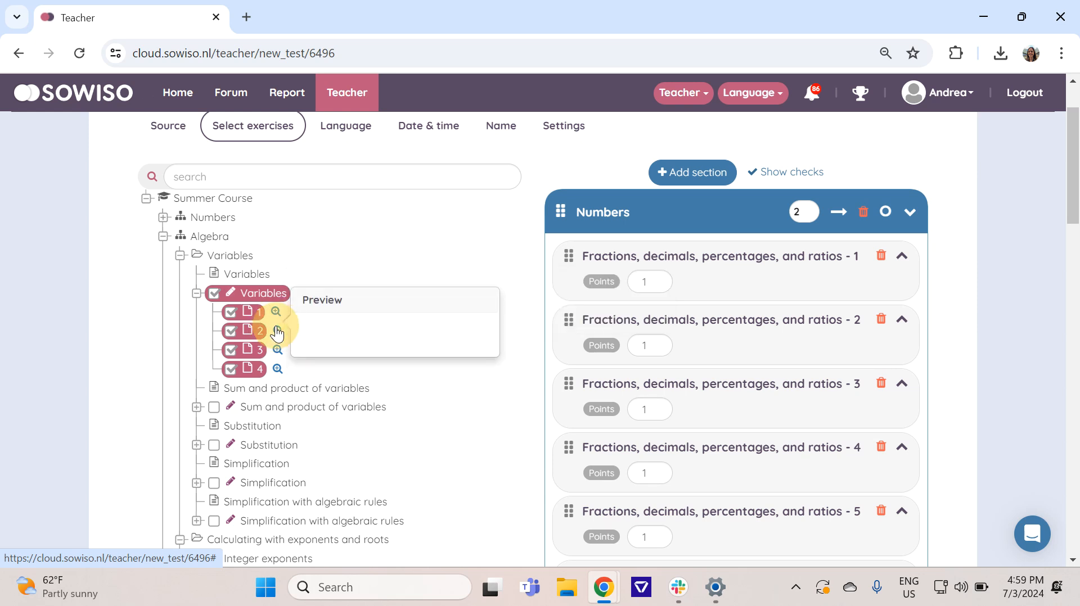
Step: Set the Algebra section's exercise filter to 1
scroll(714, 420, down, 1)
scroll(716, 420, down, 8)
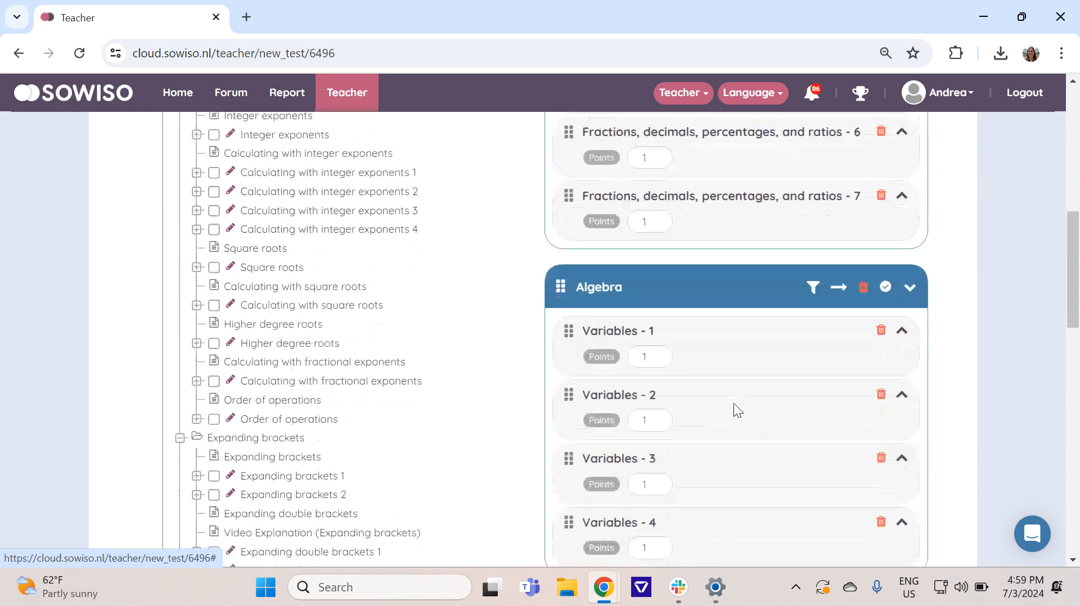
click(813, 225)
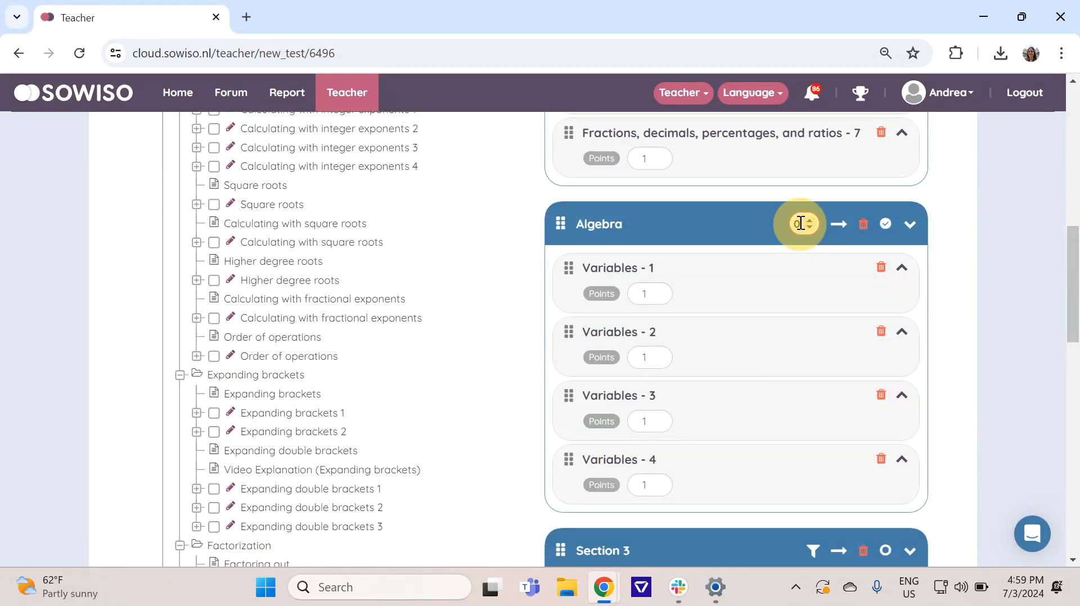
text(1)
click(943, 238)
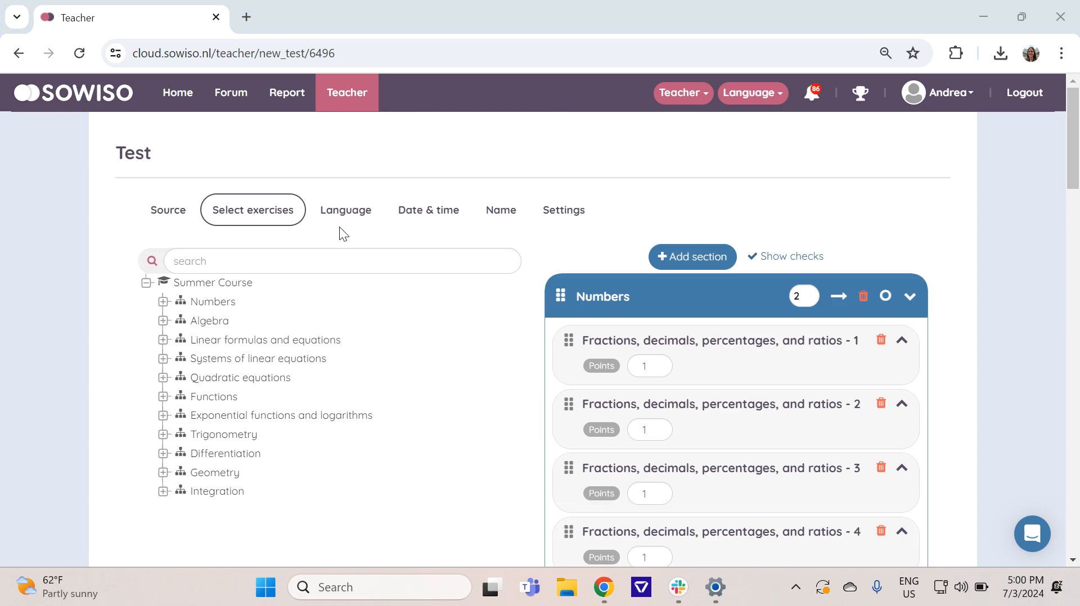
Step: Review the test's language options and set its Start before date to 9/1/2024
click(340, 207)
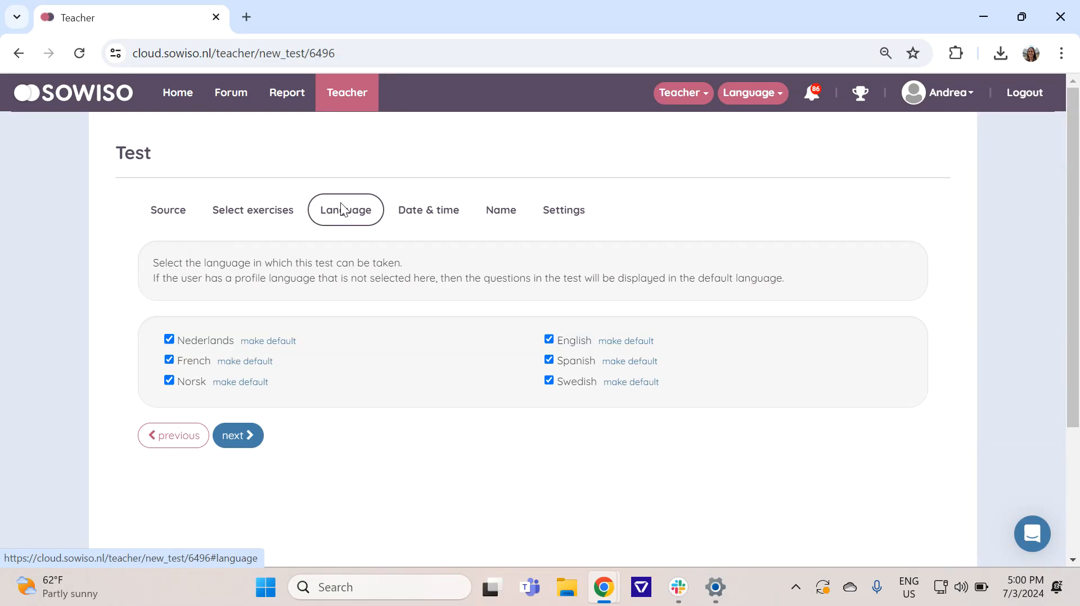
click(417, 219)
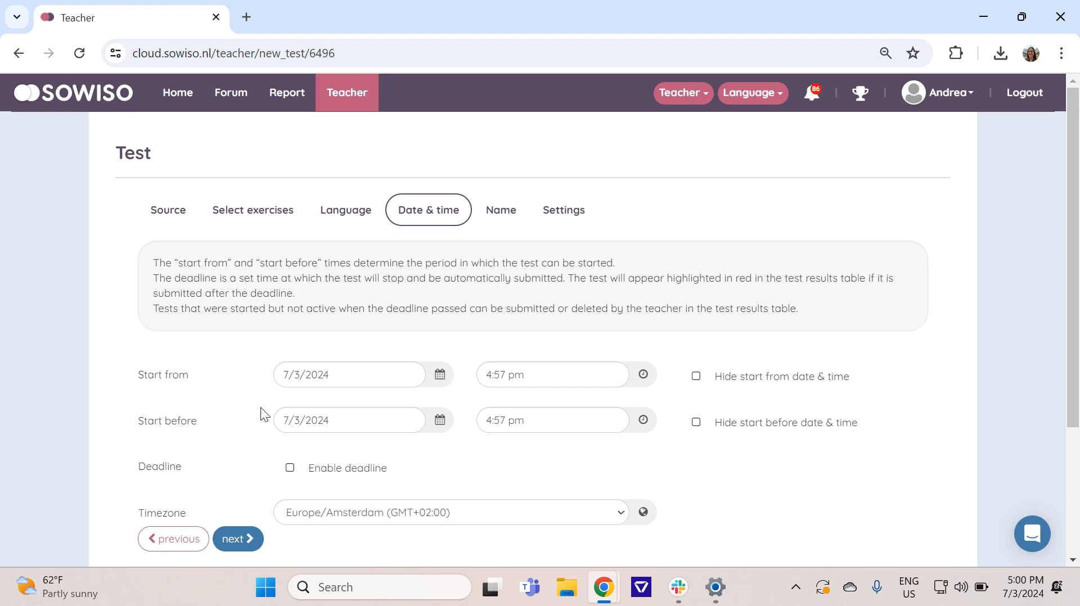
click(440, 422)
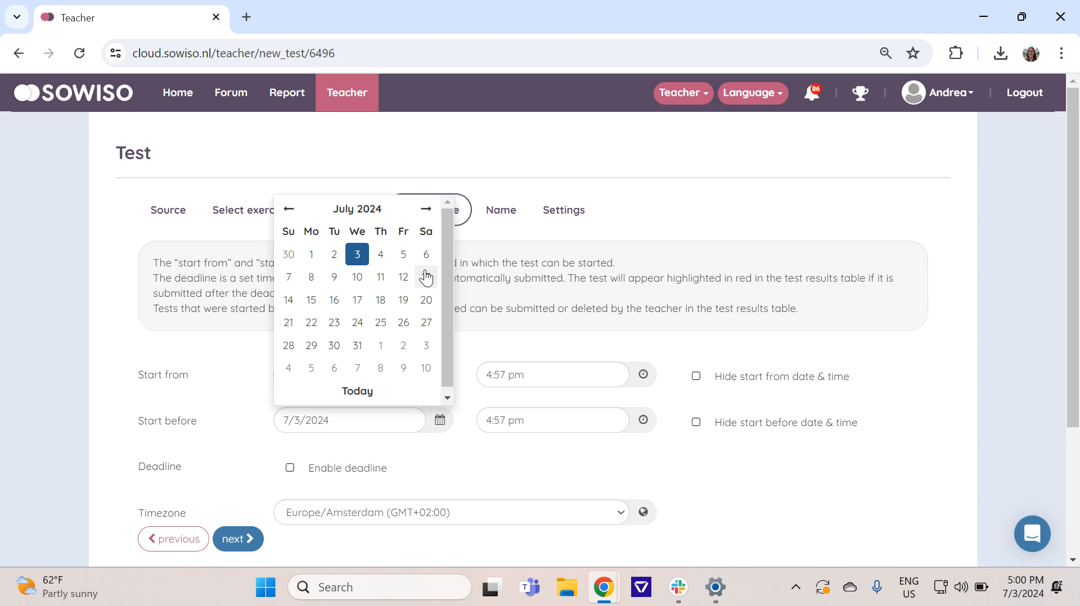
click(424, 210)
click(425, 211)
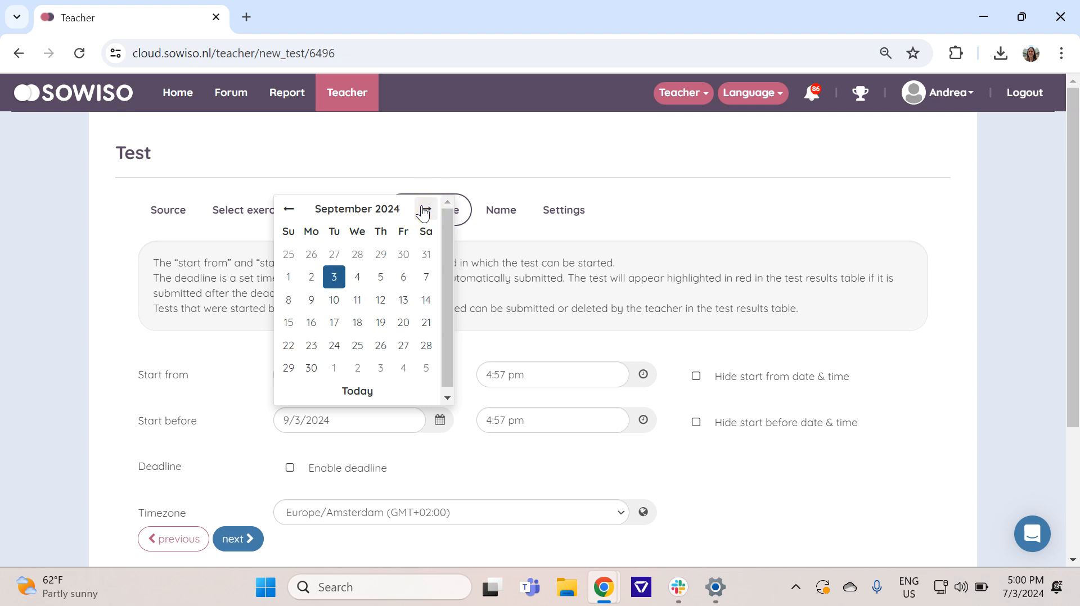
click(286, 275)
scroll(262, 352, down, 2)
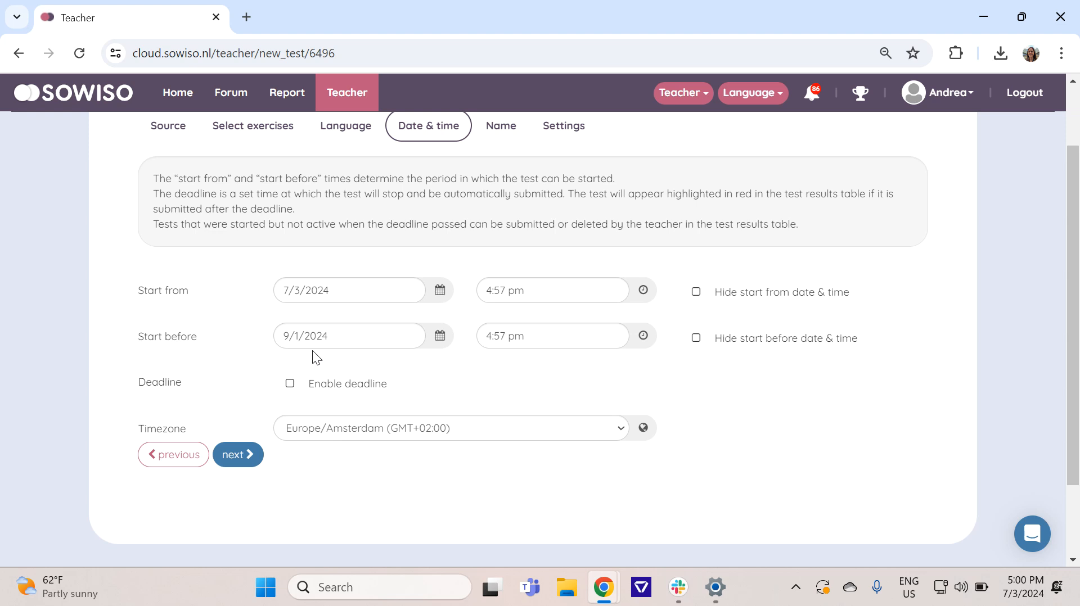
Step: Name the test Self test, leaving the information and instruction texts empty
scroll(488, 400, up, 2)
click(500, 223)
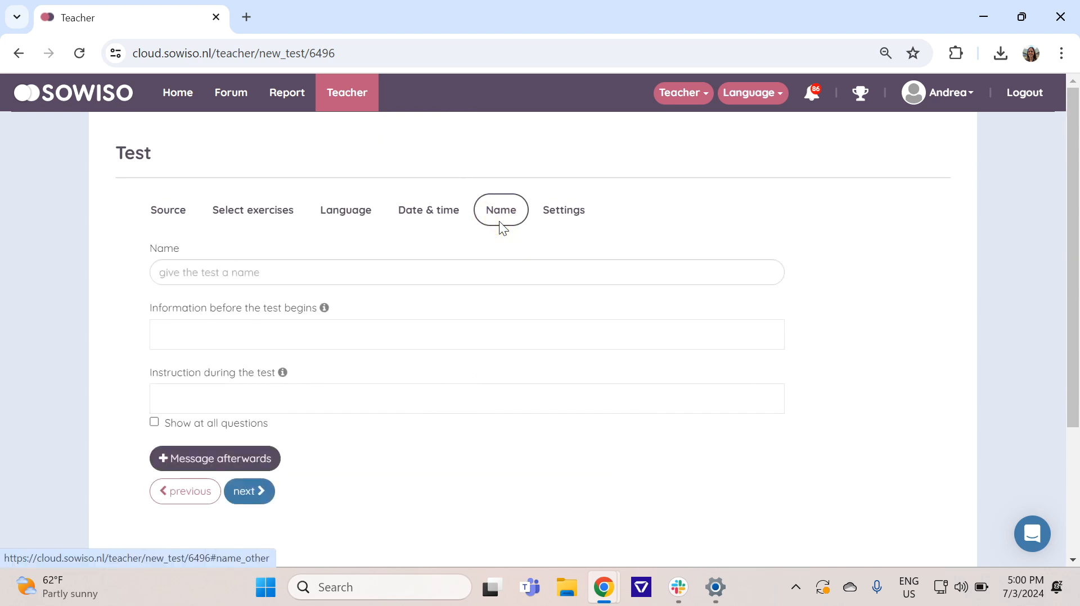
click(291, 273)
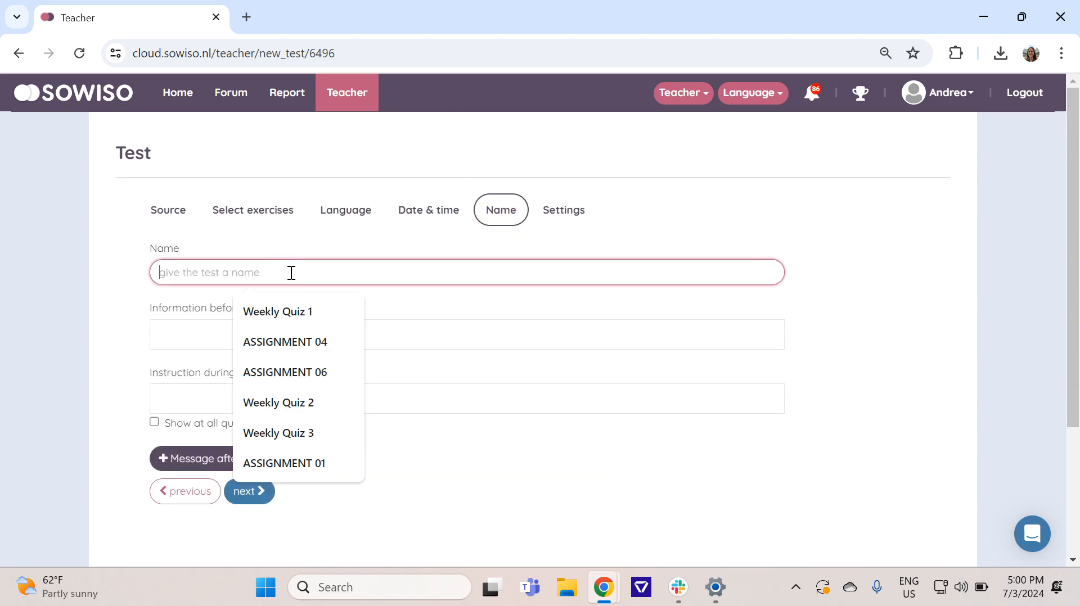
text(Self test)
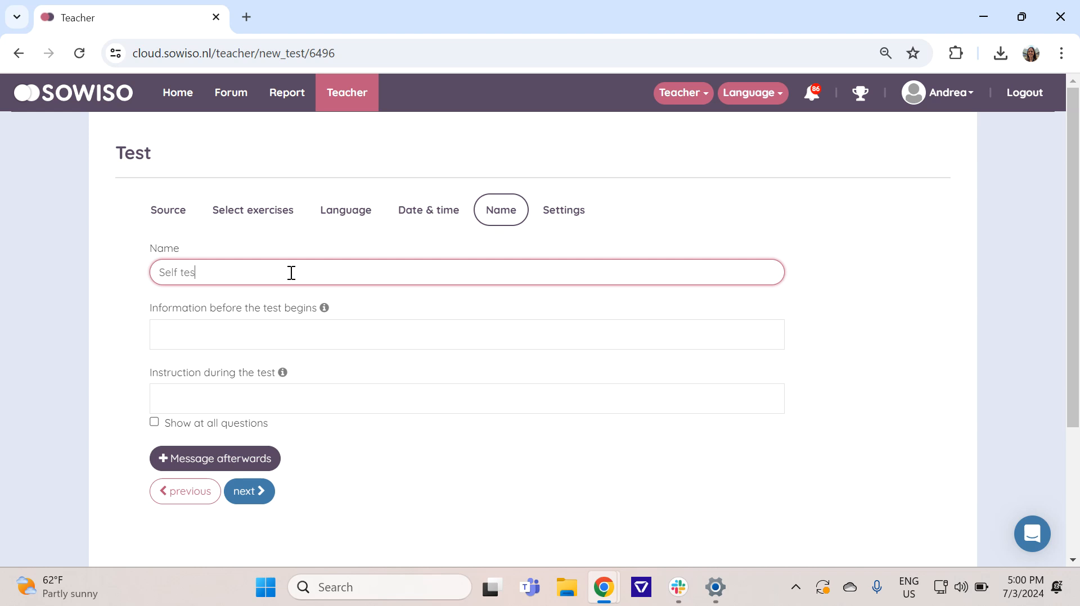
click(215, 302)
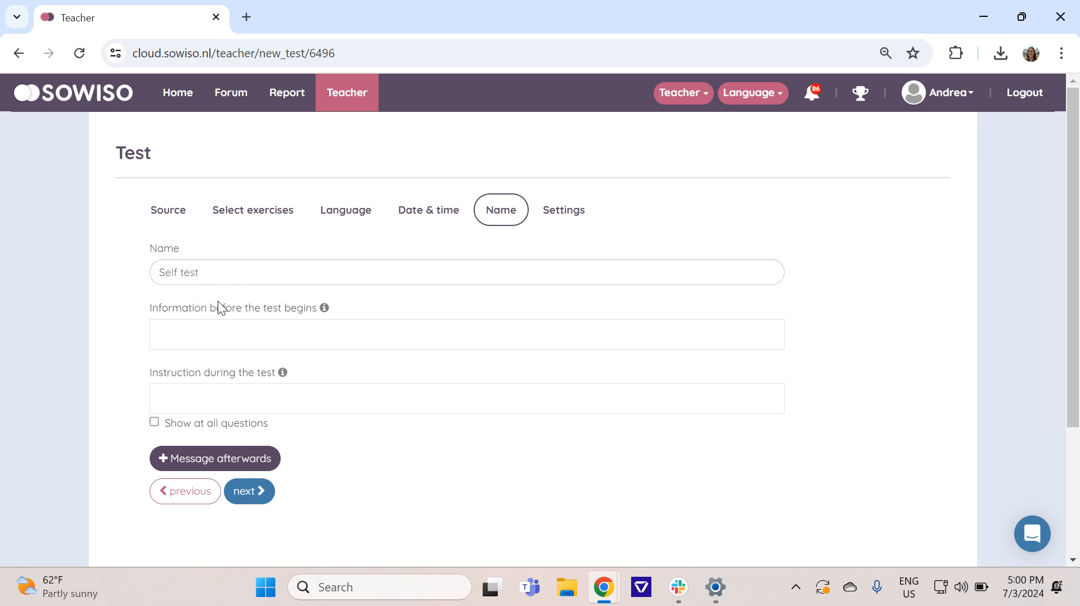
scroll(259, 315, down, 2)
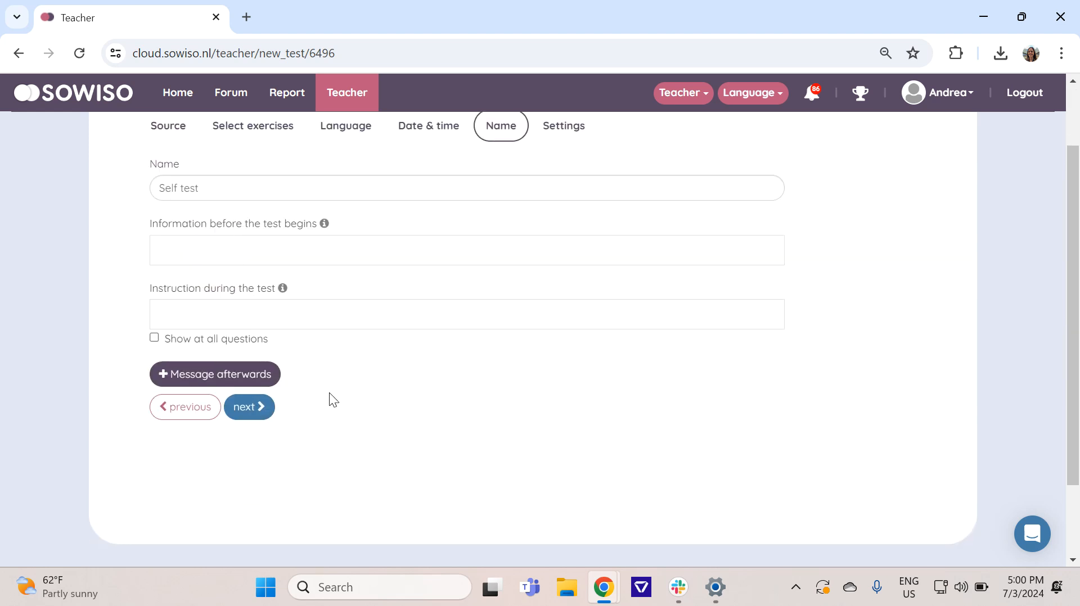
scroll(553, 420, up, 2)
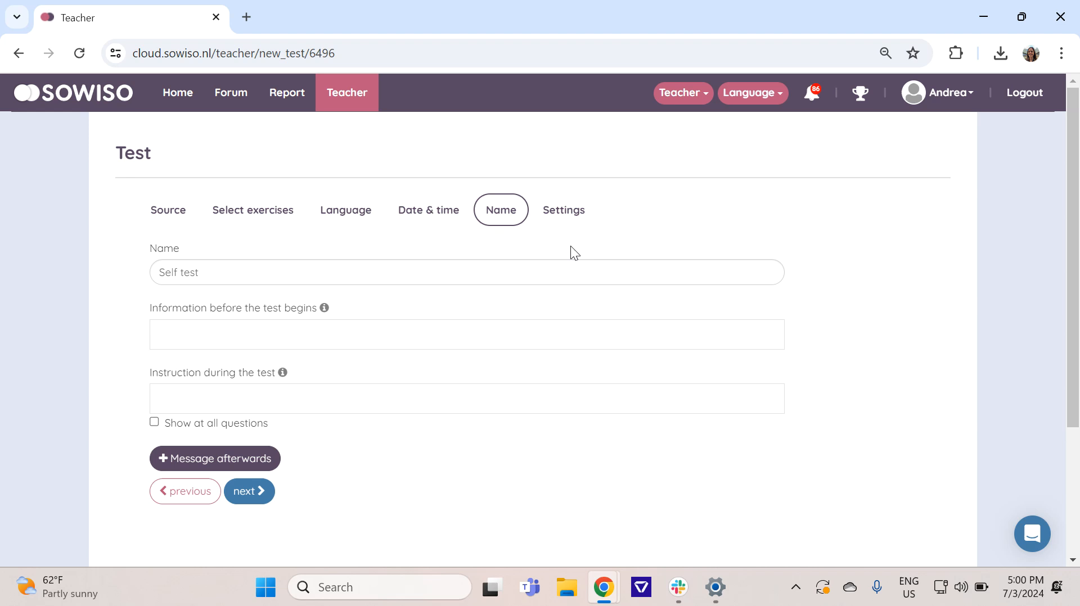
Step: Make the test available to the students and set its maximum number of attempts to unlimited
click(568, 220)
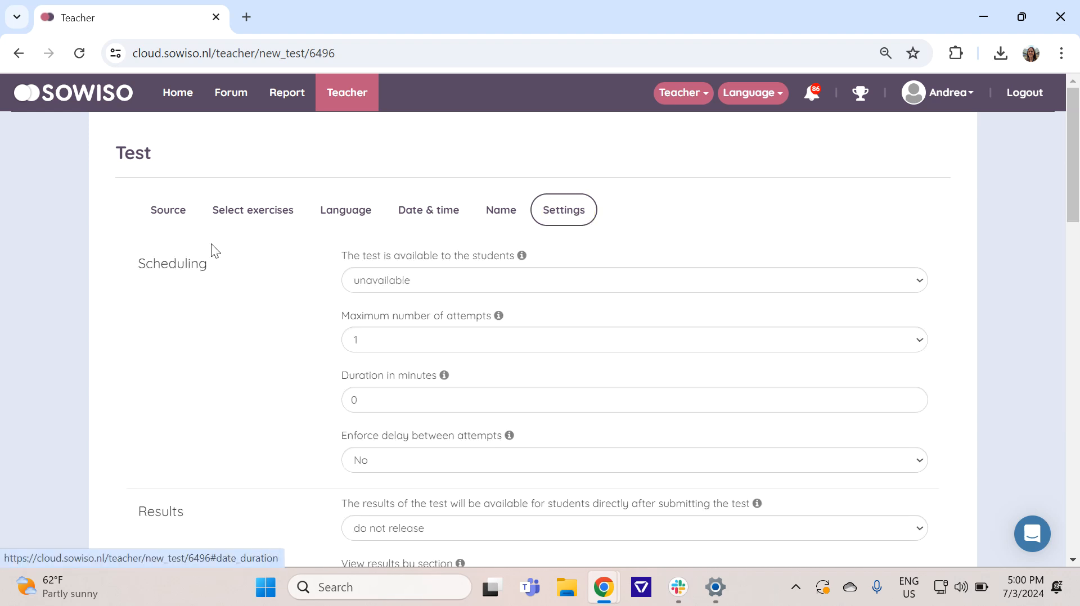
click(406, 280)
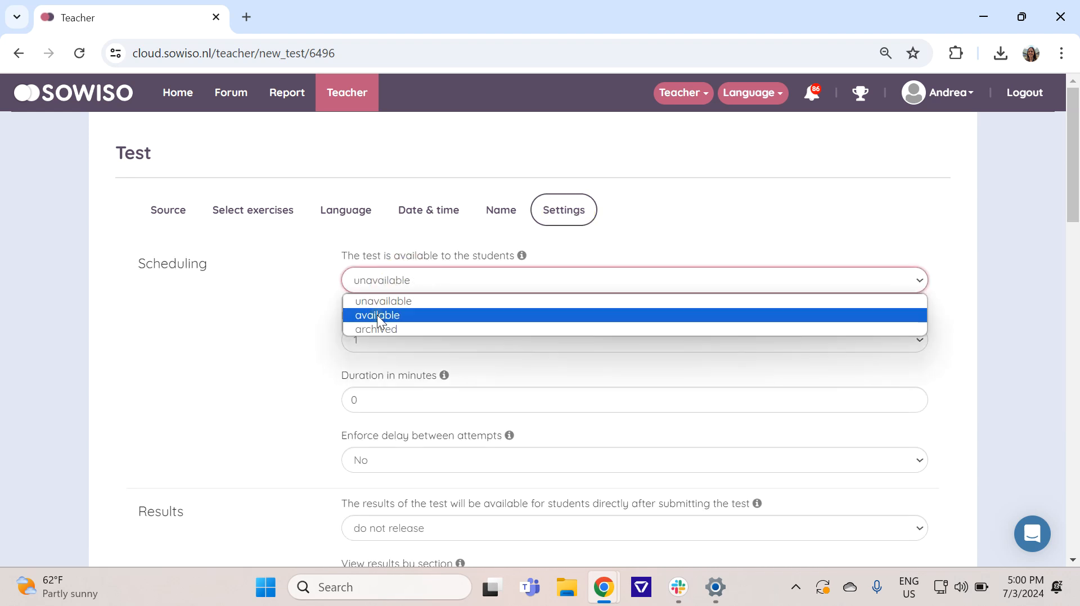
click(376, 314)
click(375, 339)
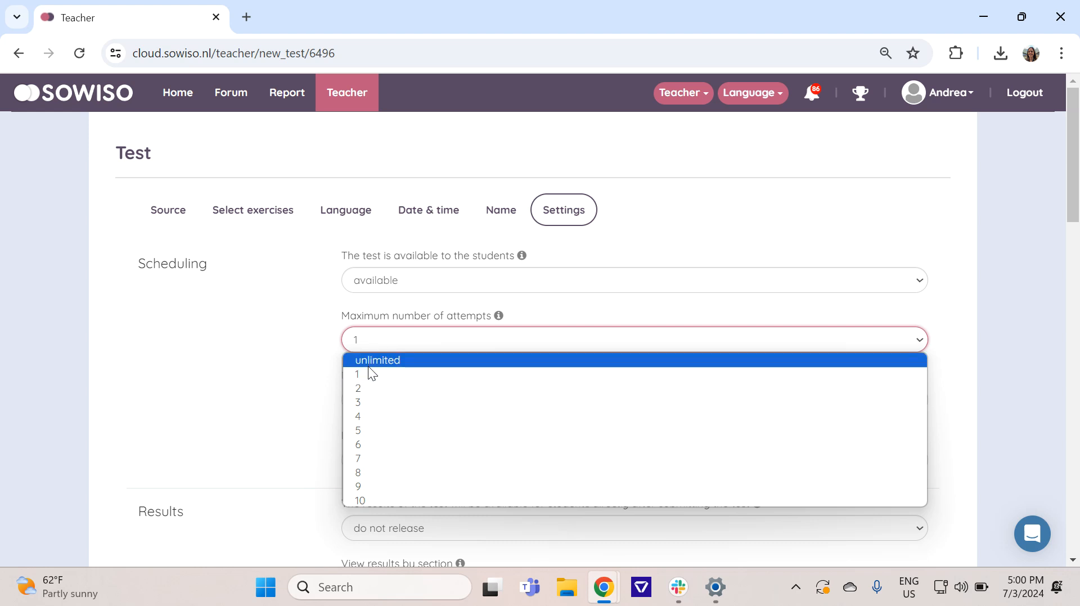
click(368, 363)
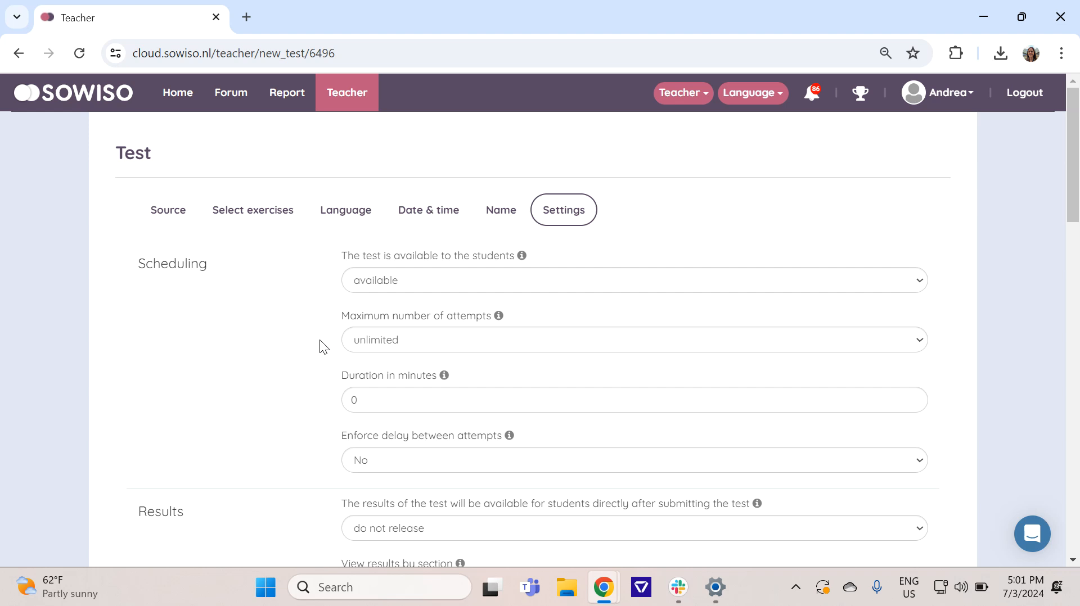
Step: Set the test results to release everything to students directly after submission
scroll(323, 340, down, 2)
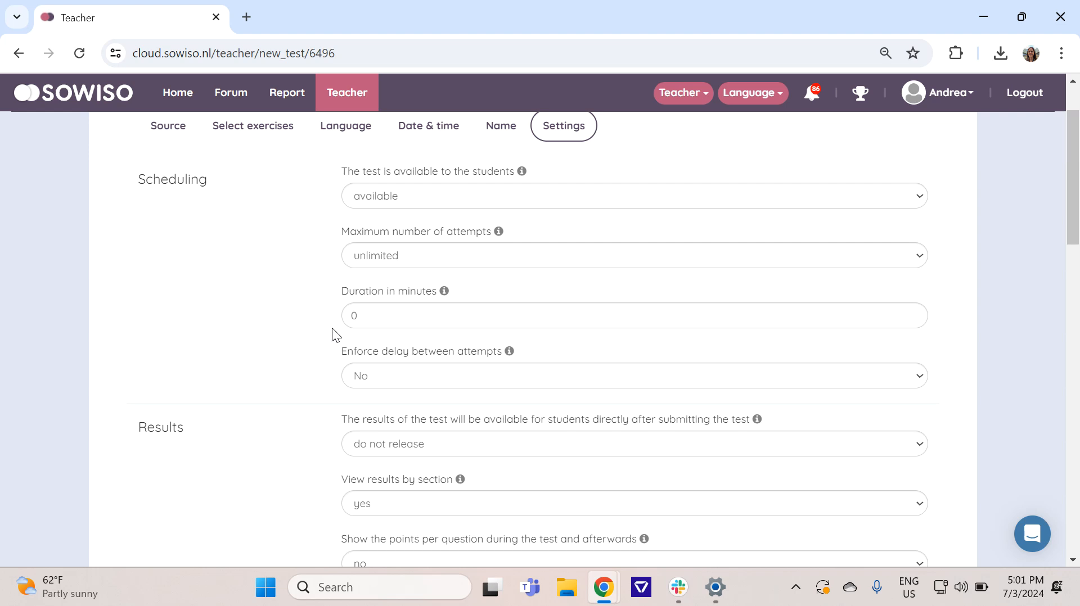
scroll(331, 335, down, 3)
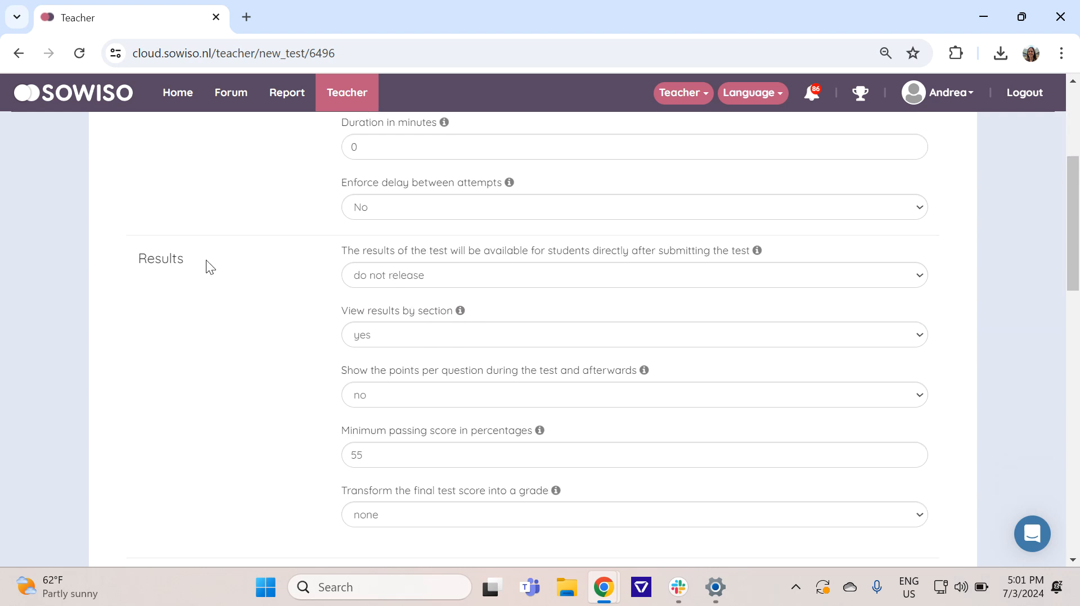
click(384, 272)
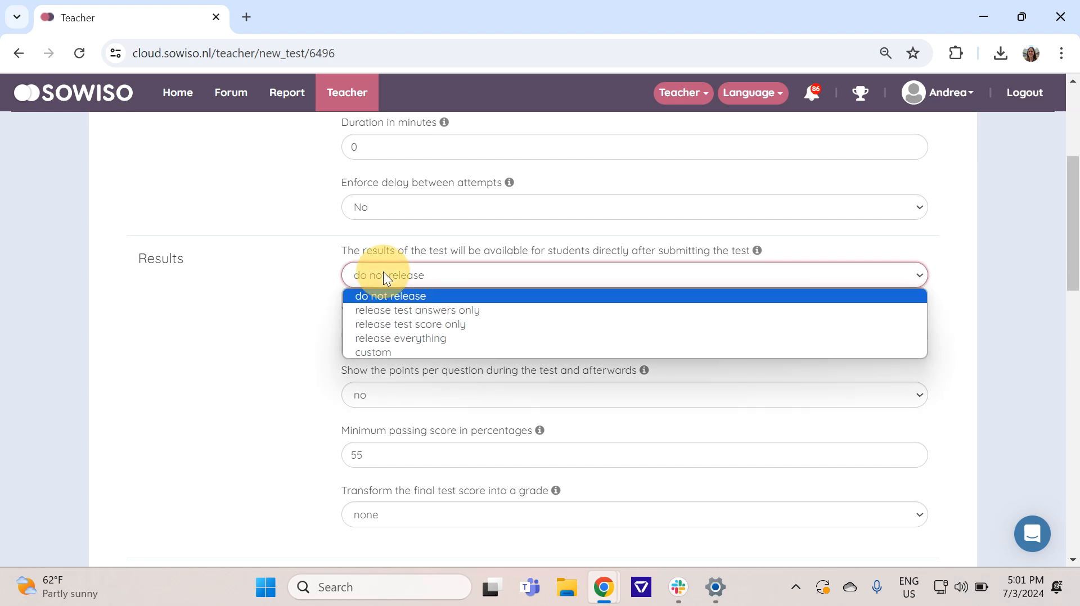
click(377, 335)
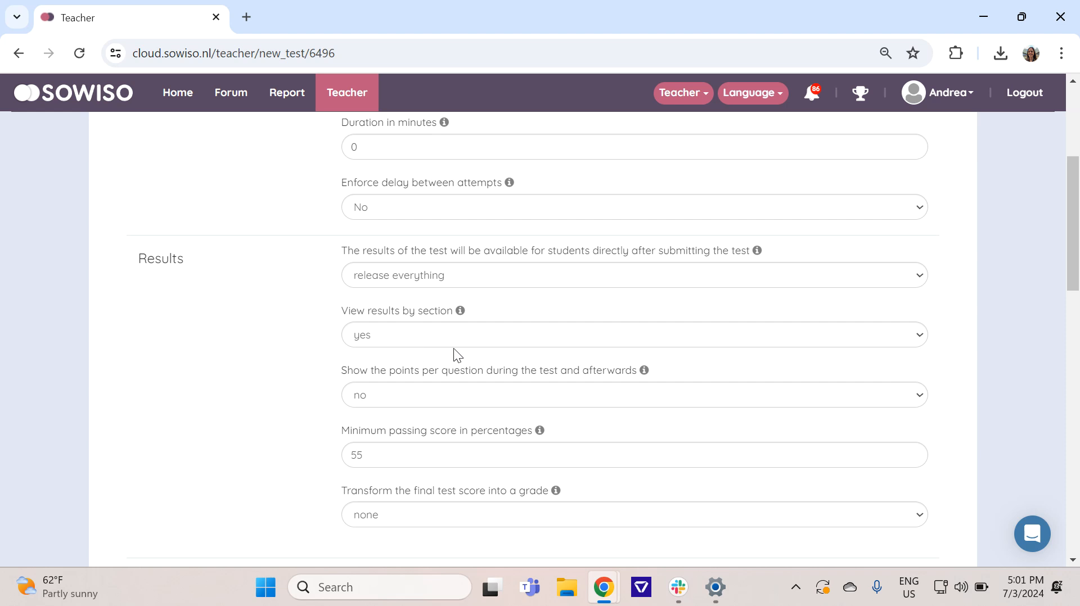
Step: Review the remaining Results, Tools and Security settings, save the test, and view the class's course home page
scroll(312, 347, down, 5)
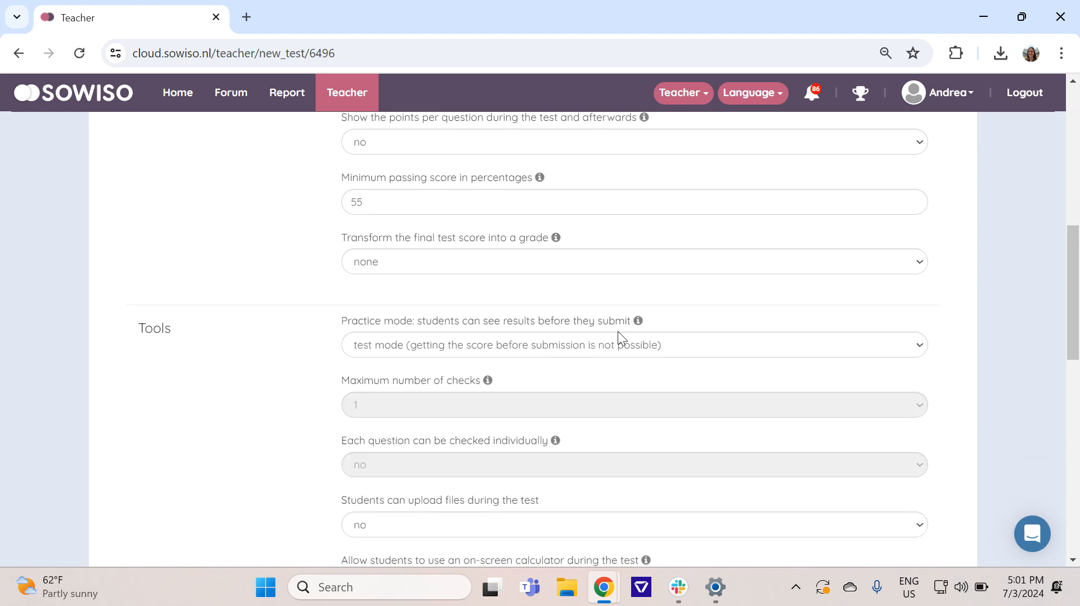
scroll(617, 338, down, 3)
scroll(337, 275, down, 5)
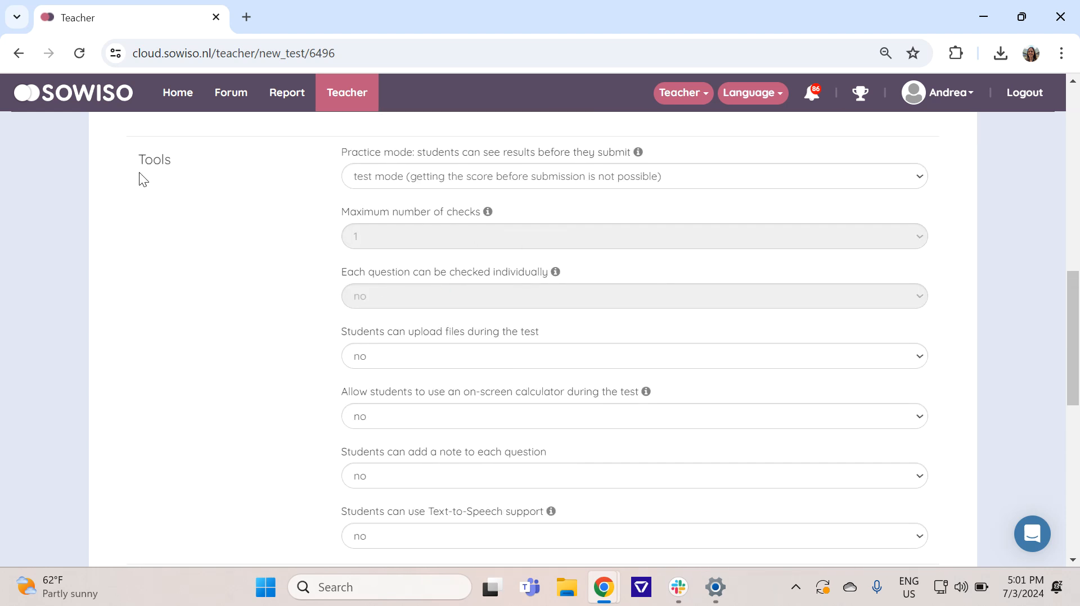
scroll(360, 285, down, 5)
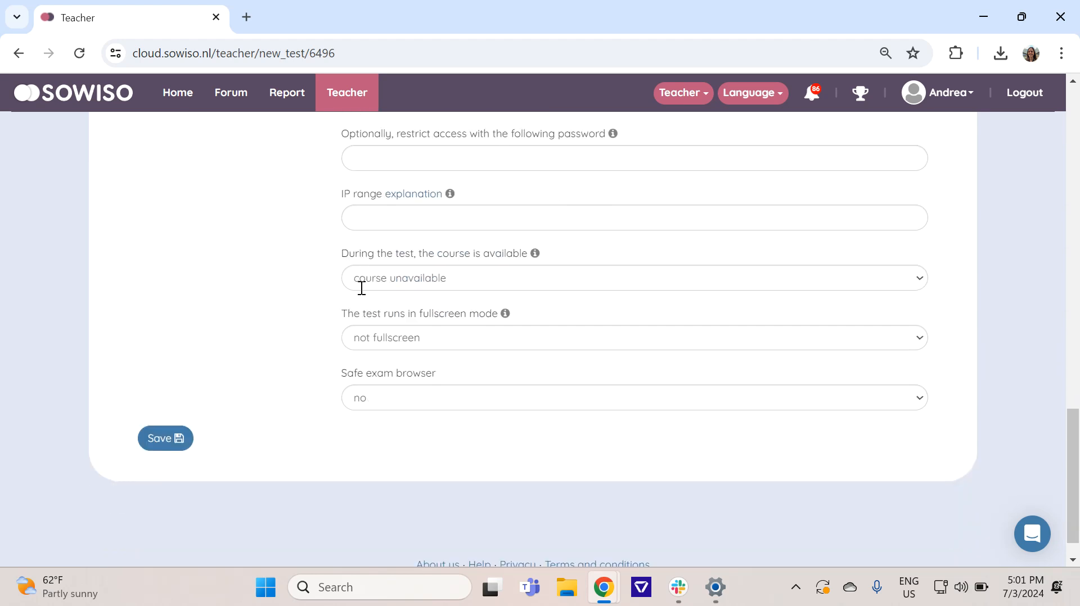
scroll(341, 279, up, 2)
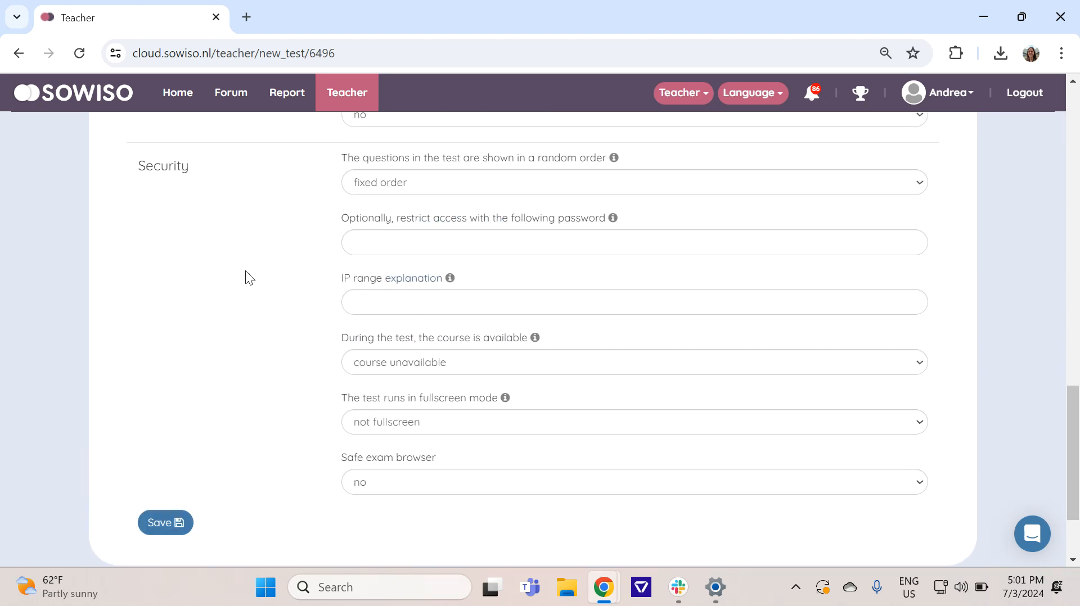
click(168, 527)
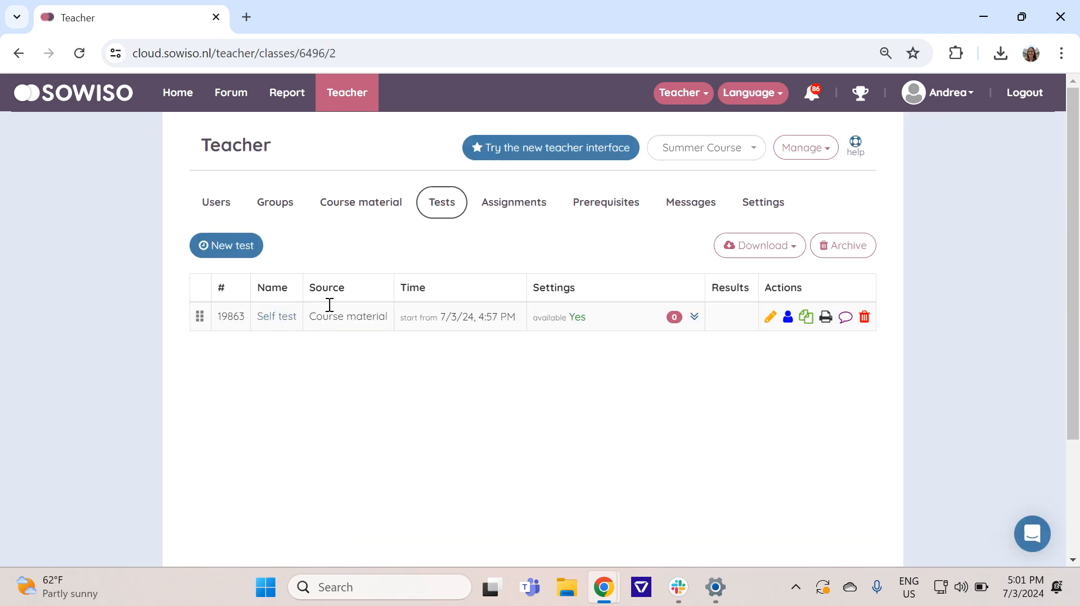
click(186, 103)
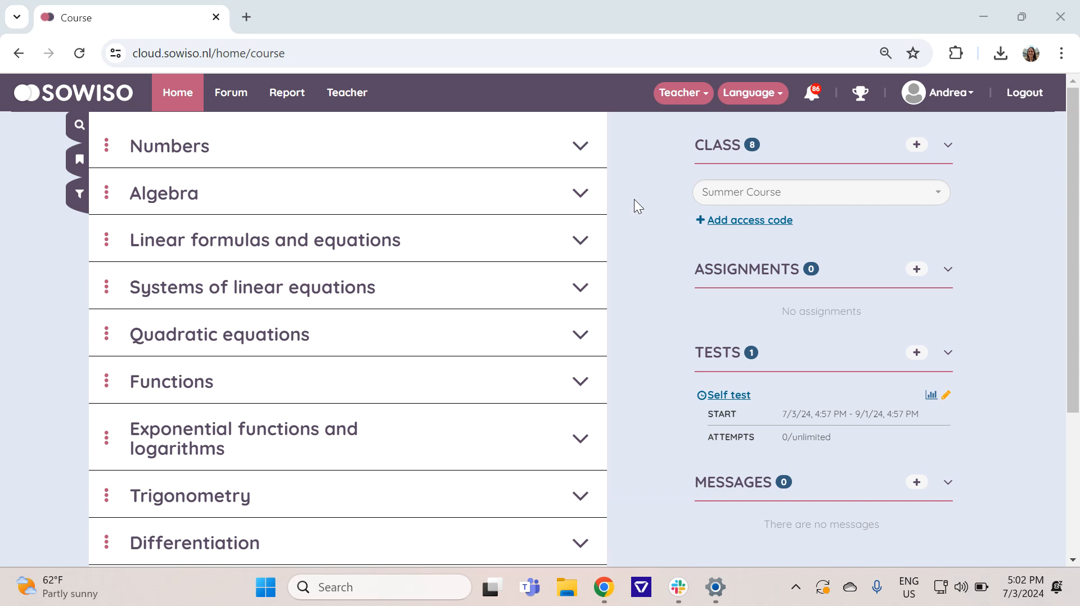
Step: In the Summer Course class settings, set the practice mode to Learn without restriction
click(349, 96)
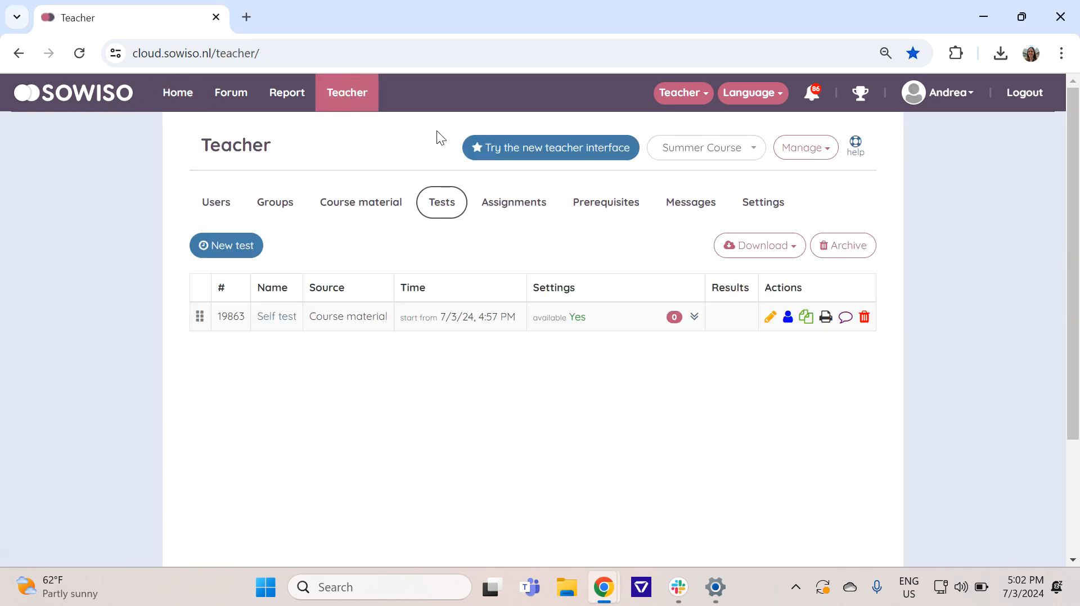
click(754, 205)
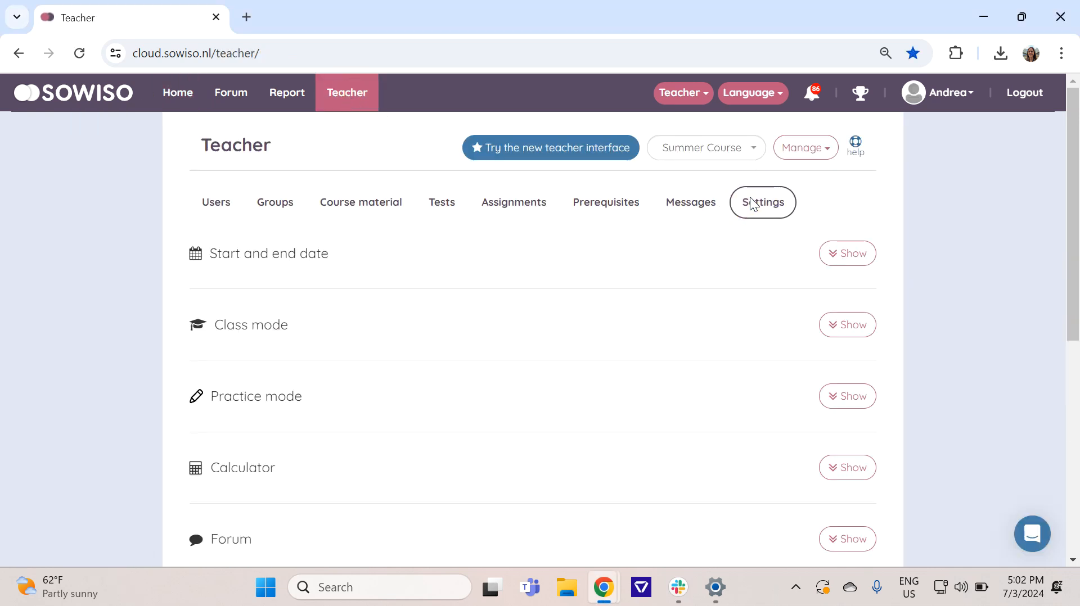
click(844, 401)
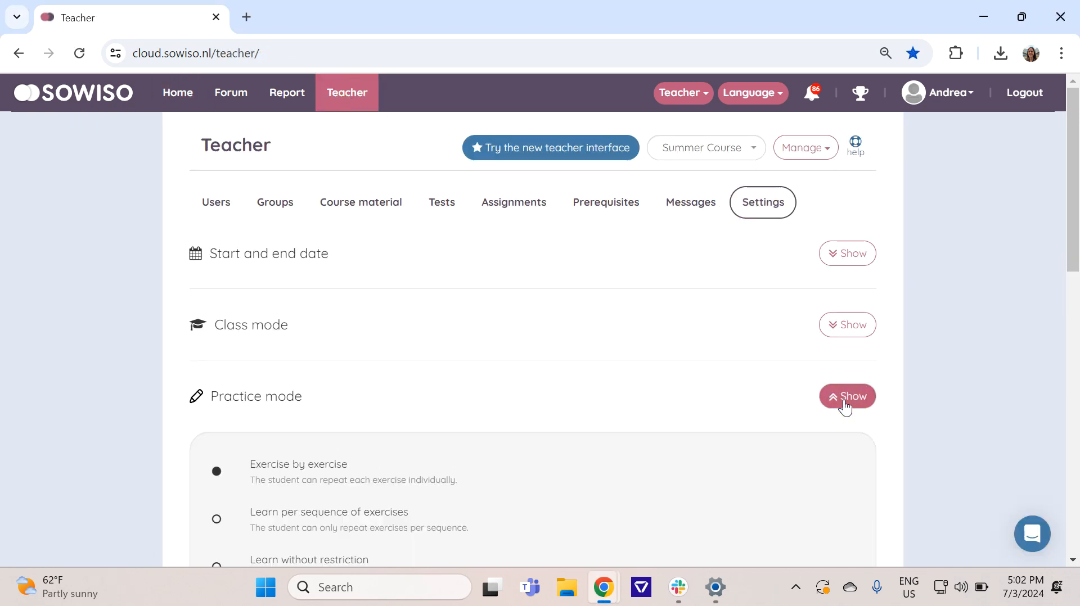
scroll(844, 408, down, 1)
scroll(844, 407, down, 3)
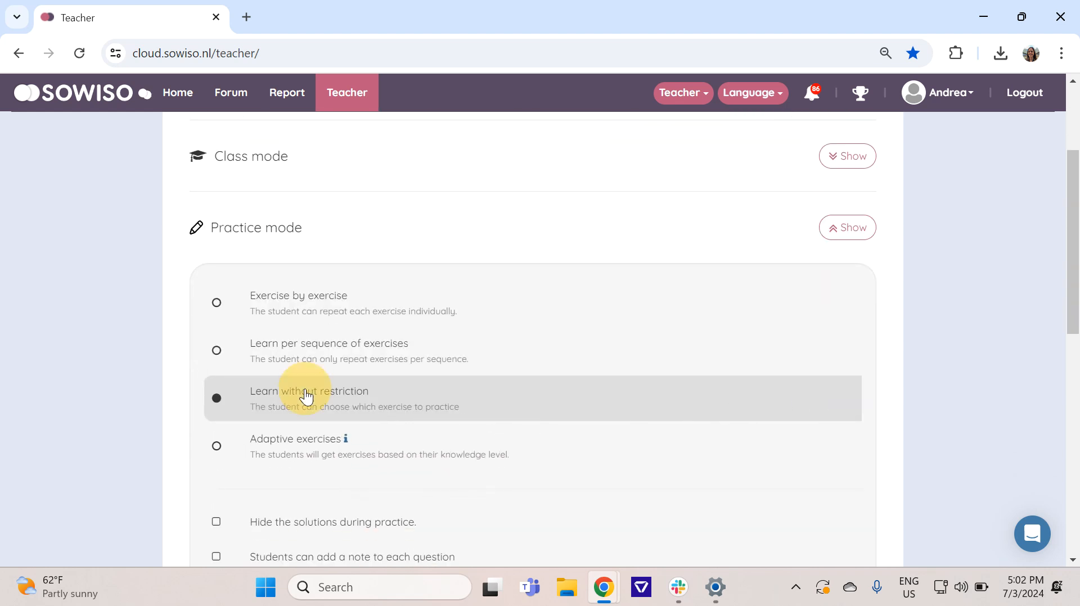
click(216, 398)
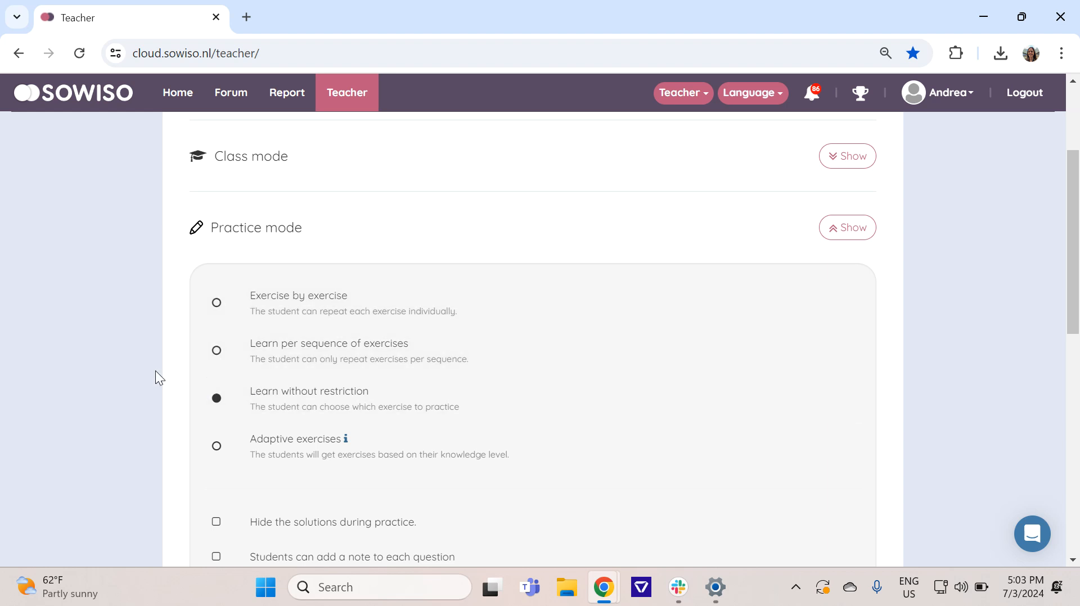
click(826, 236)
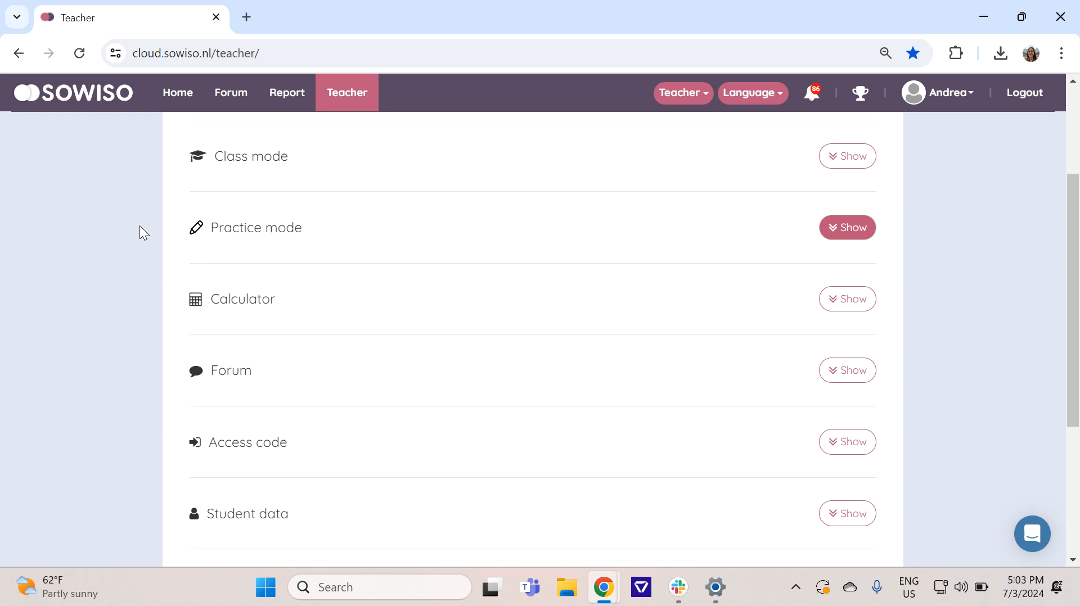
Step: Enable the AI Solution Bot in the class's Forum settings, keeping the open forum with anonymous posting
scroll(139, 249, up, 3)
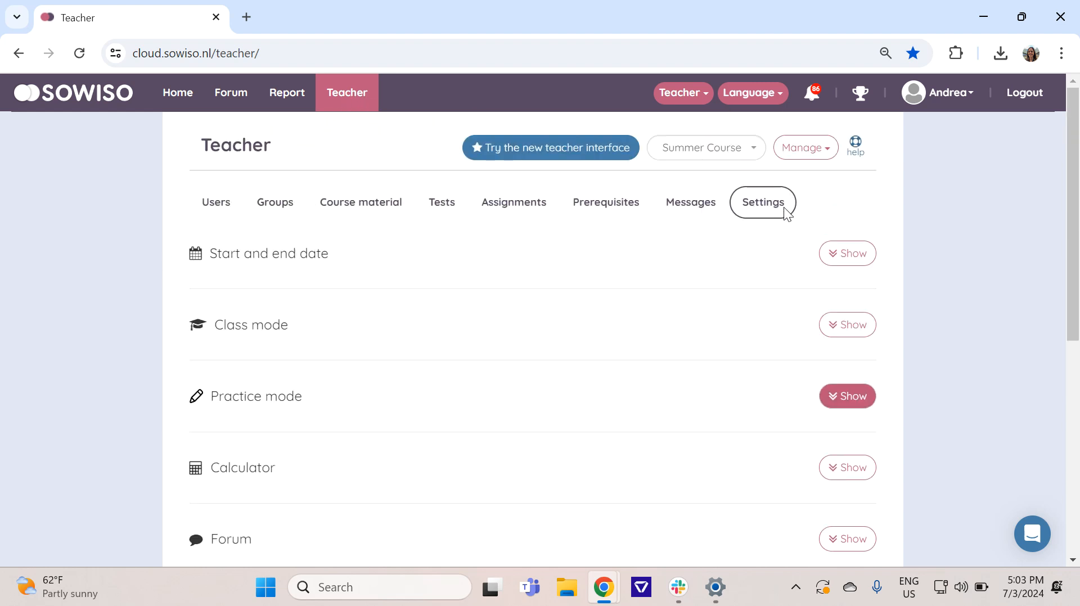
scroll(933, 281, down, 4)
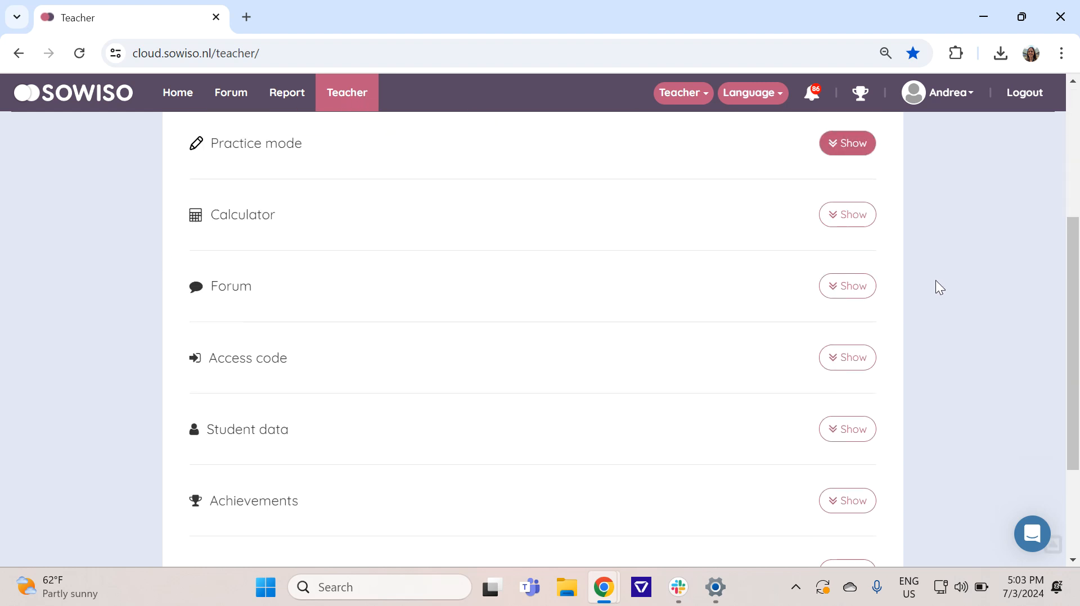
click(847, 287)
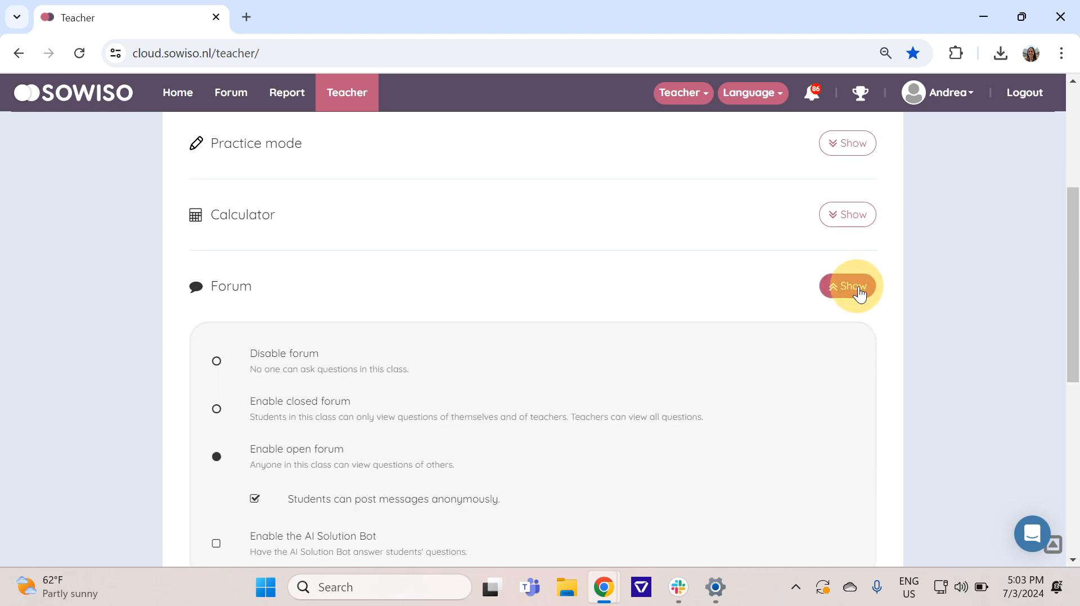
scroll(861, 294, down, 1)
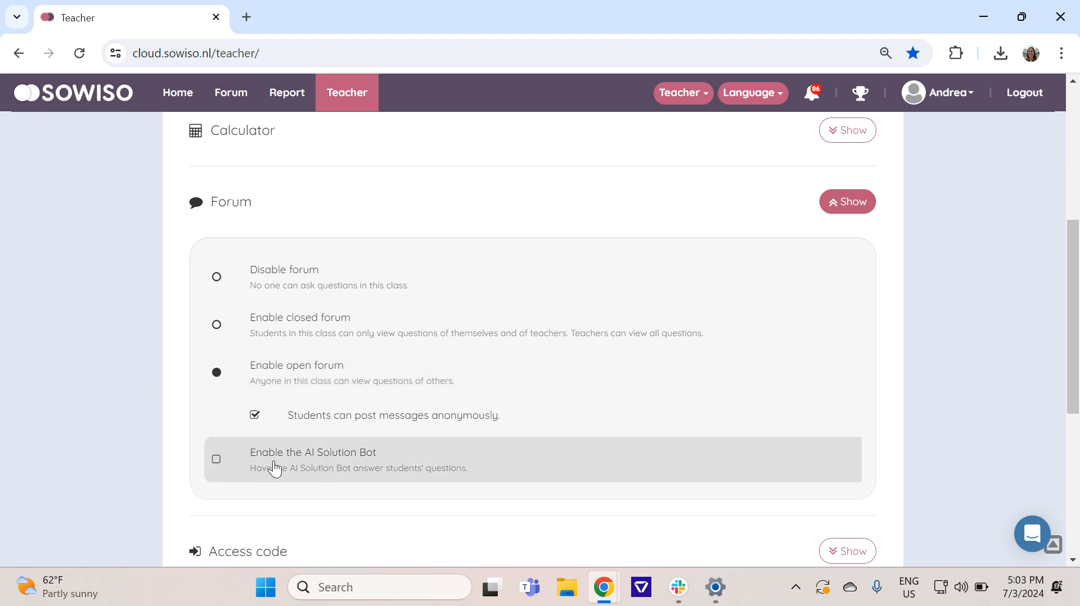
click(216, 460)
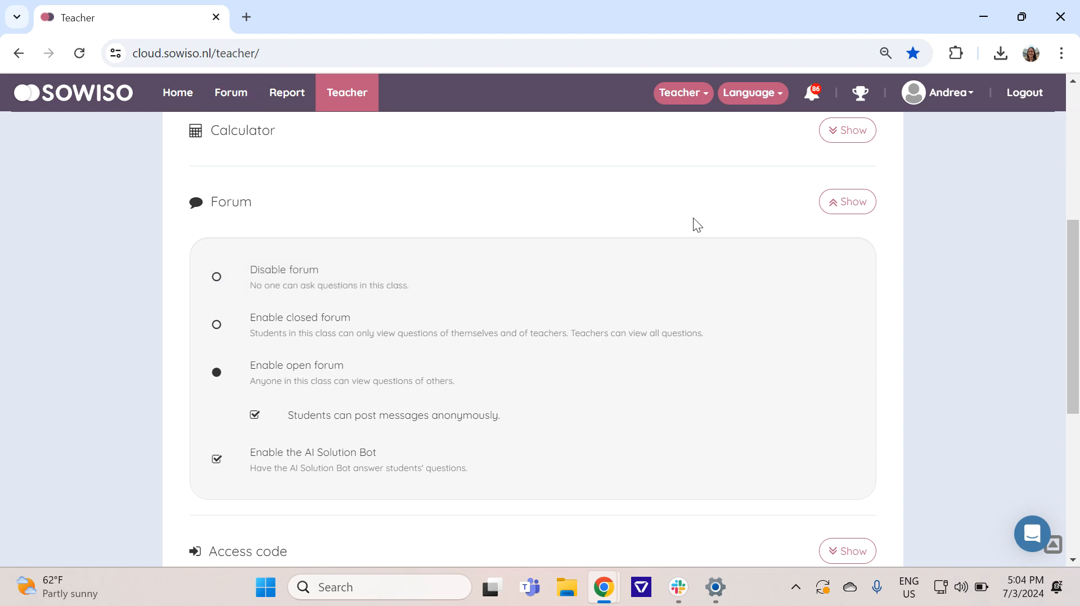
click(827, 209)
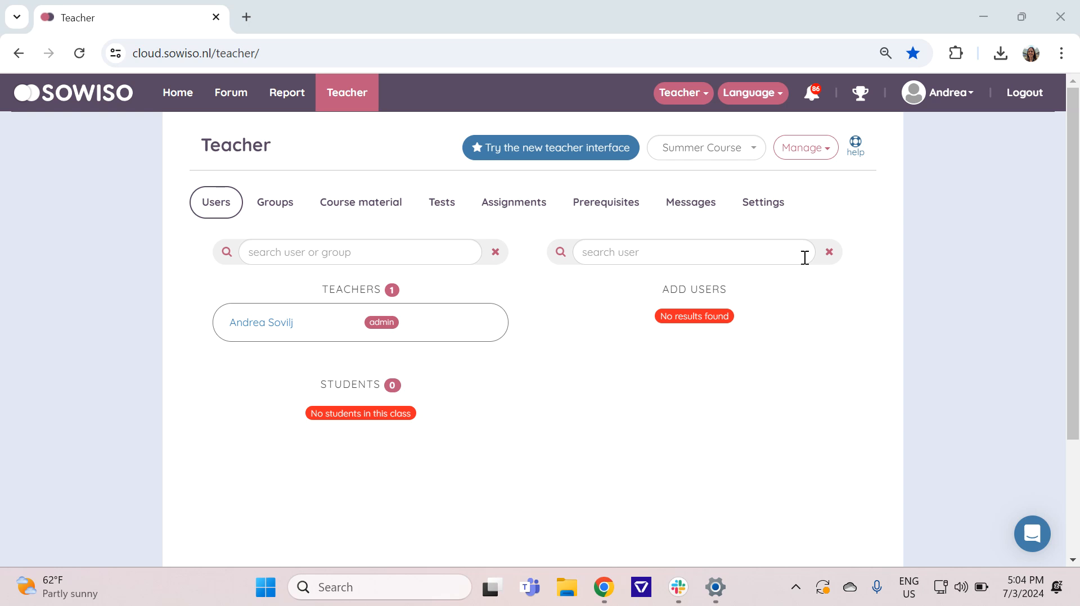
Step: Generate a new access code for the class in its settings and review the student enrollment and LTI links
click(756, 202)
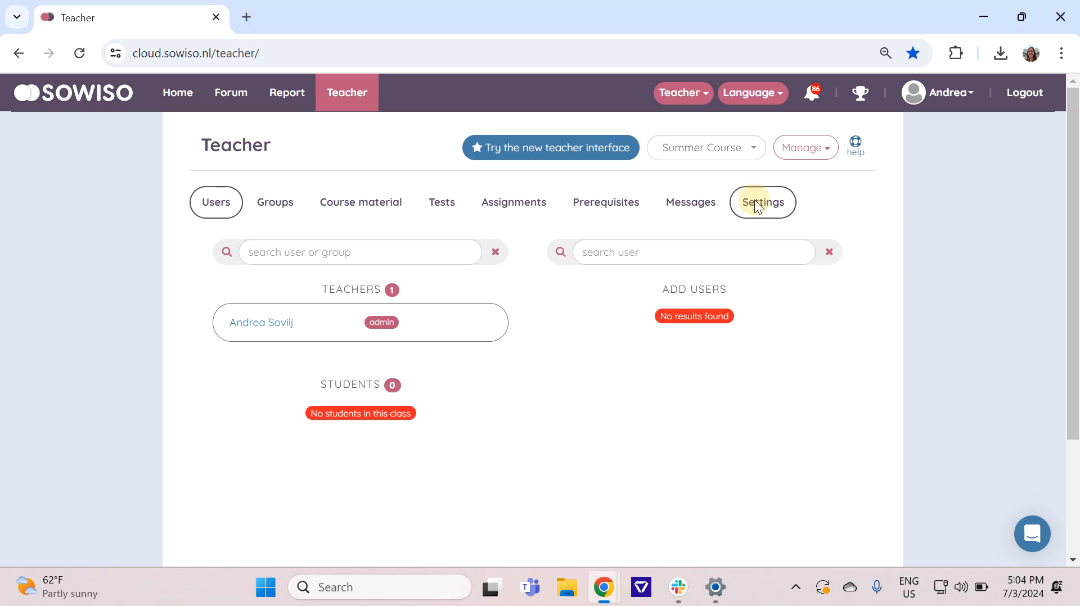
scroll(761, 282, down, 5)
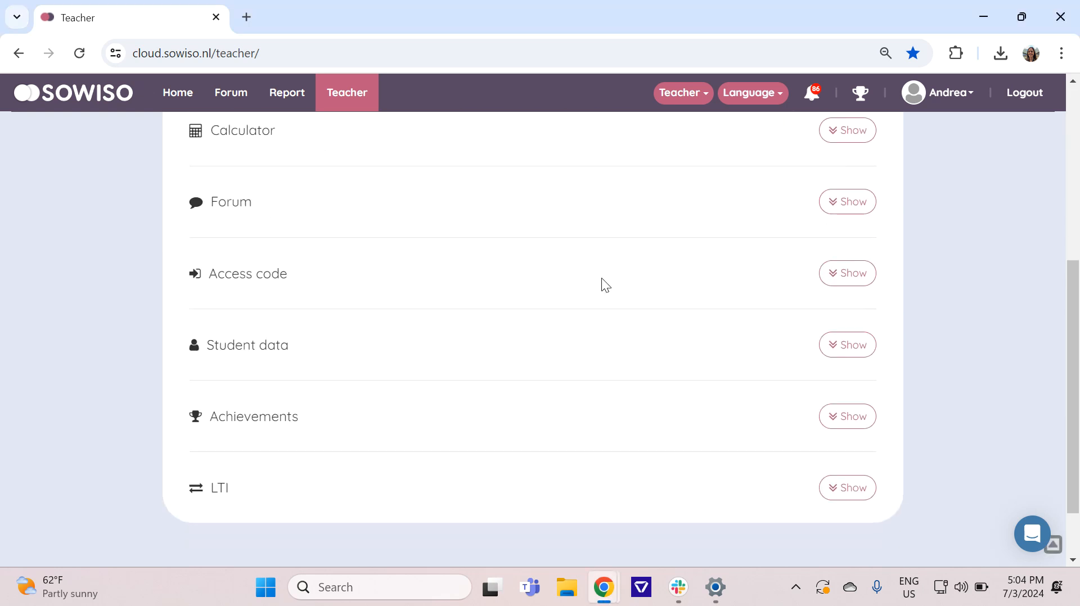
click(861, 279)
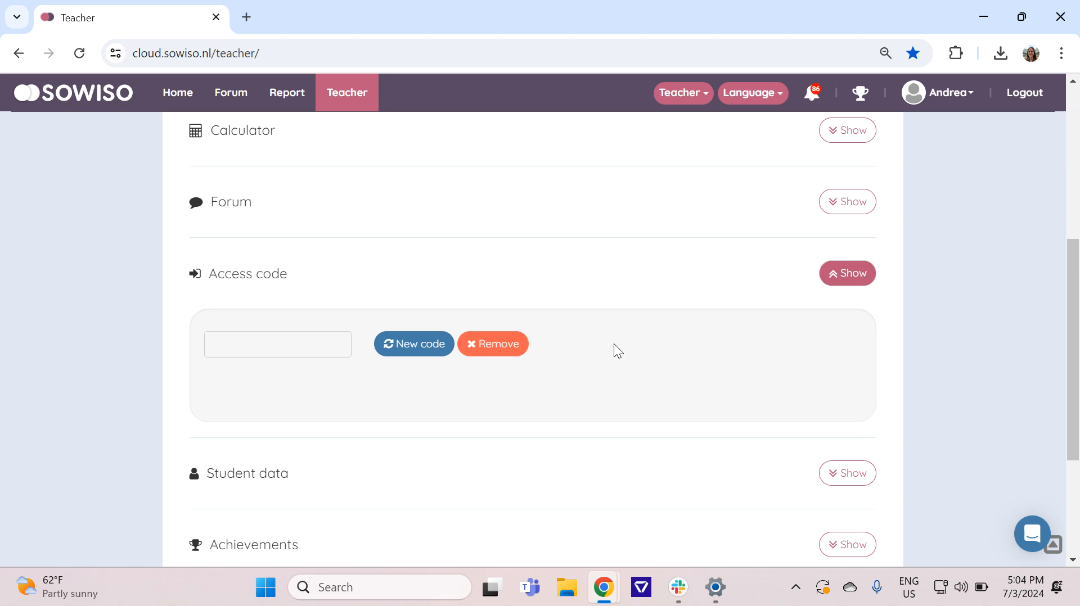
scroll(648, 326, down, 1)
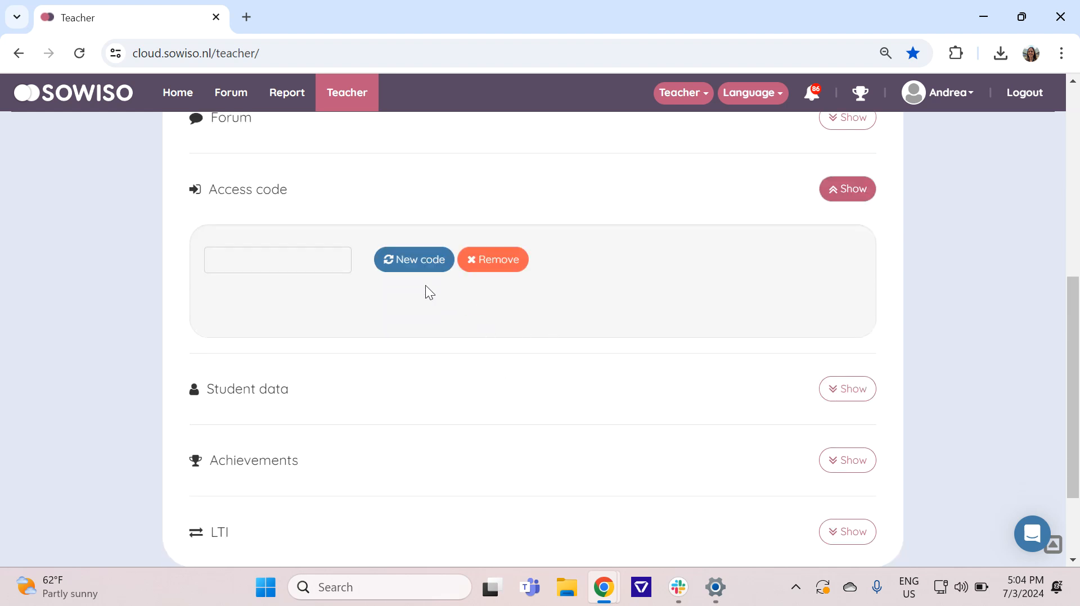
click(409, 268)
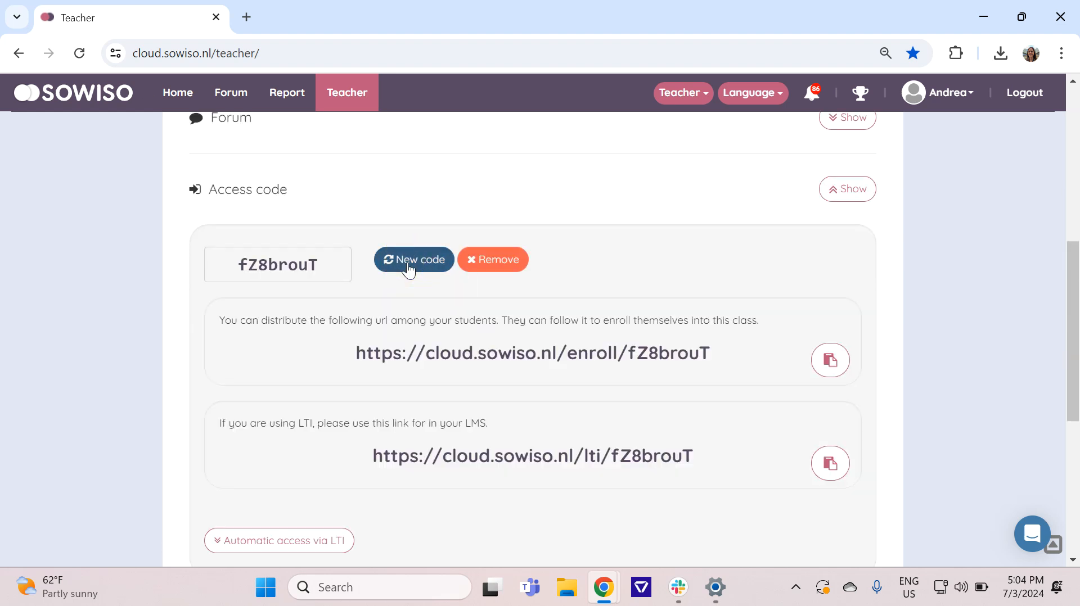
scroll(405, 270, down, 1)
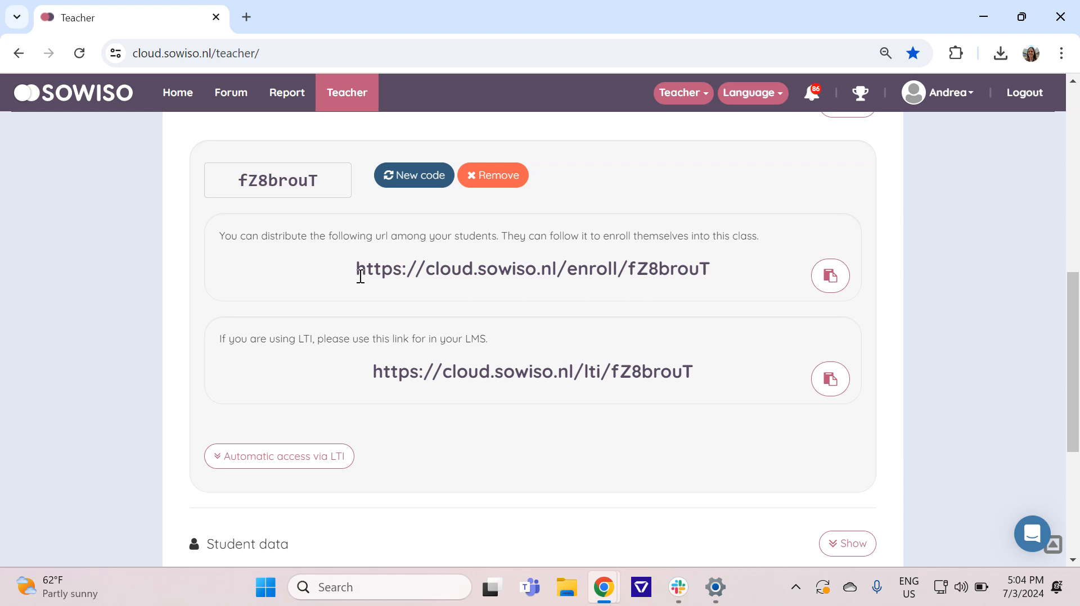
click(347, 373)
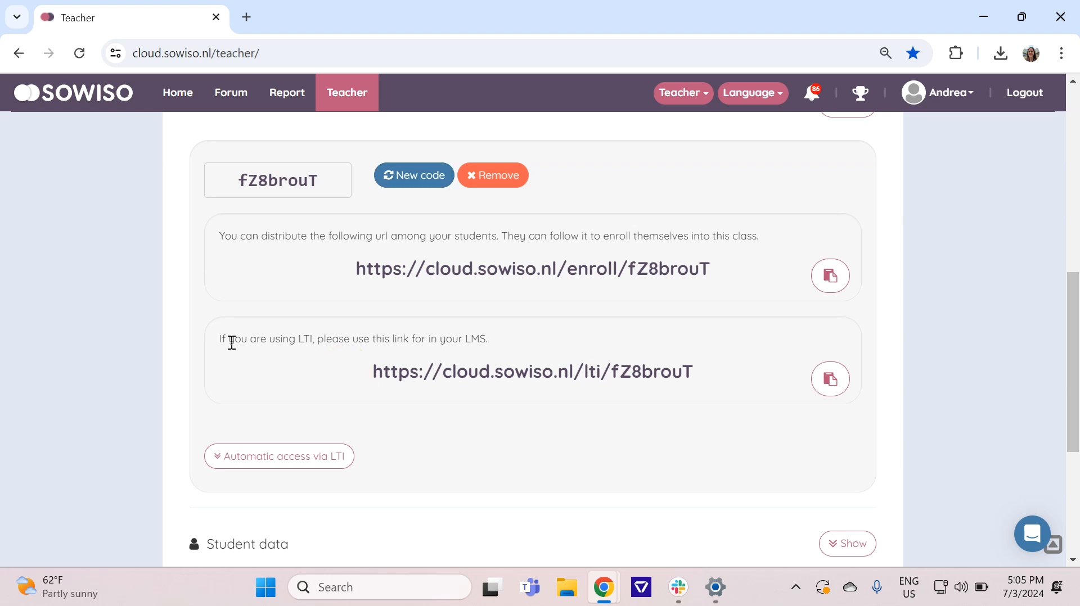